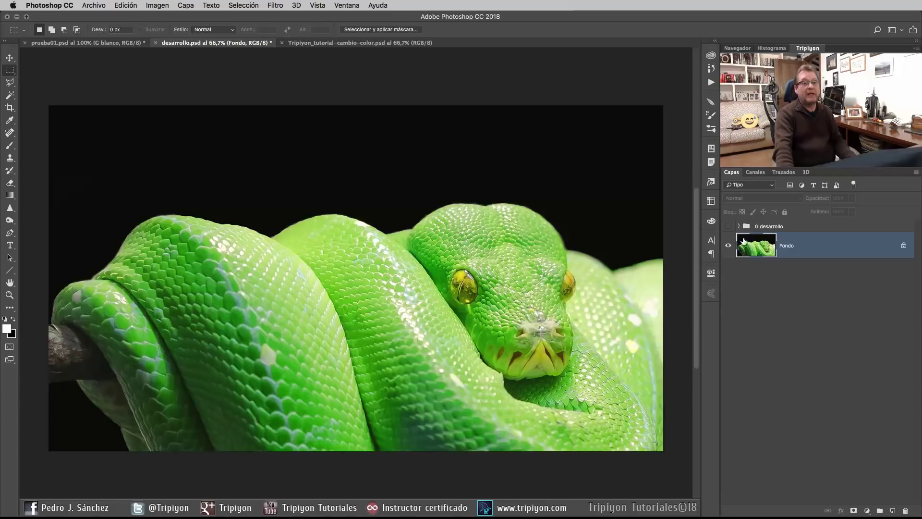
Step: Show the G desarrollo and G blanco groups in desarrollo.psd and prueba01.psd to compare the snake and tiger colour-change examples
click(728, 227)
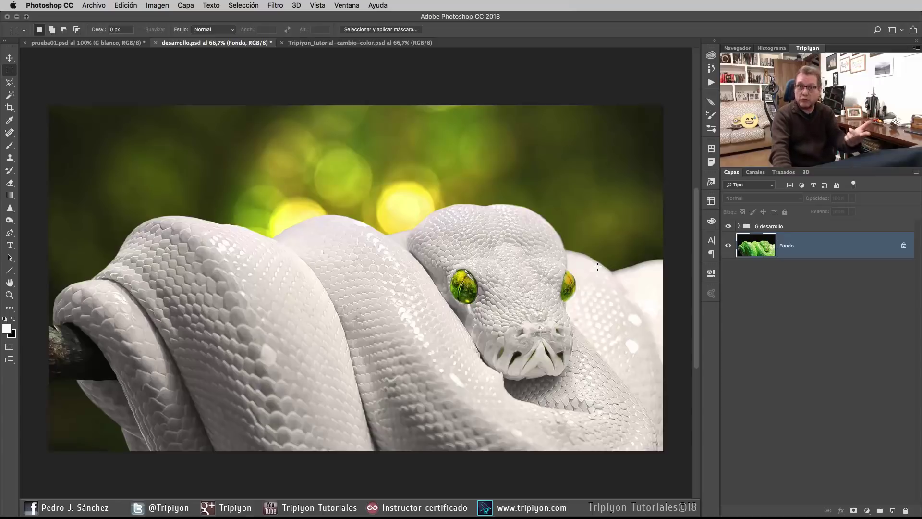
click(96, 43)
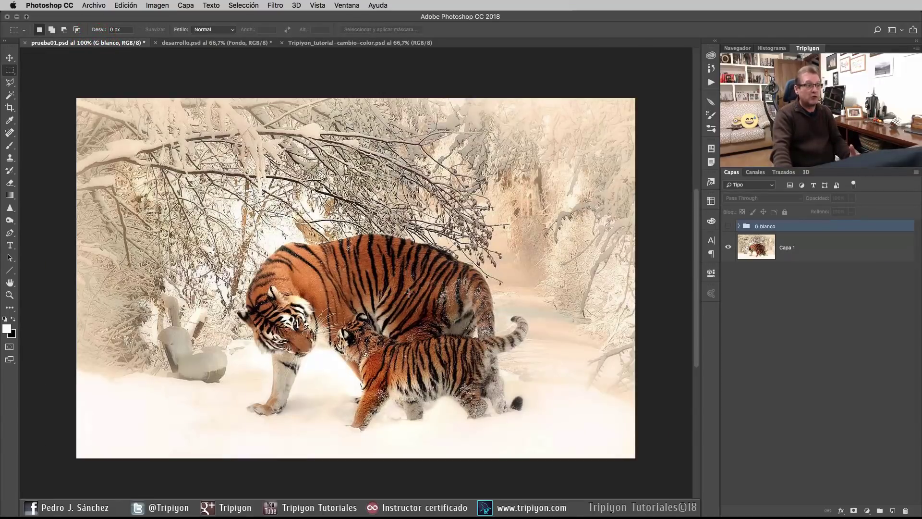
click(728, 226)
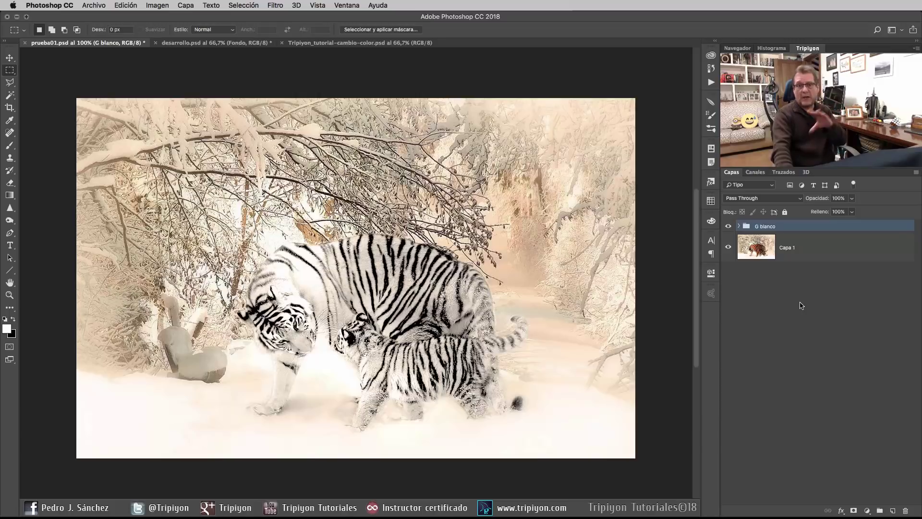
click(248, 43)
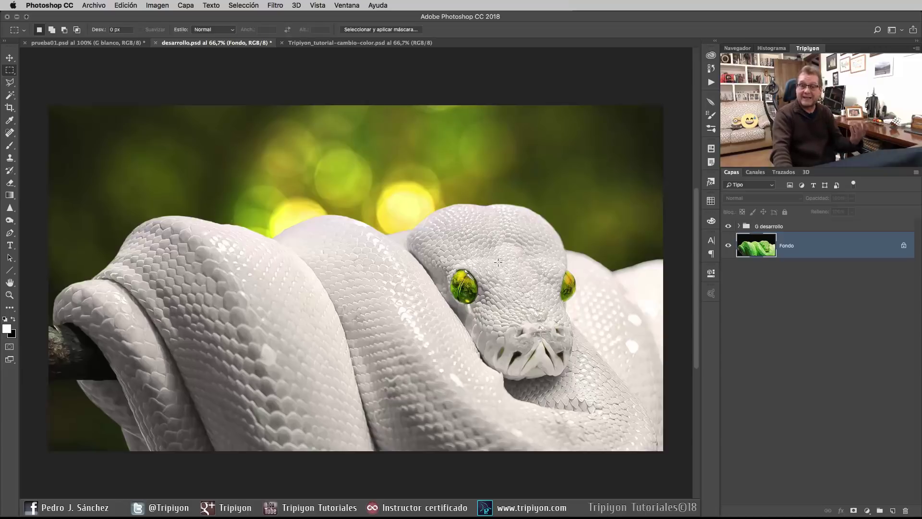
Step: Switch to the Tripiyon_tutorial-cambio-color.psd document and activate the Magic Wand tool with the Contiguous option enabled
click(343, 44)
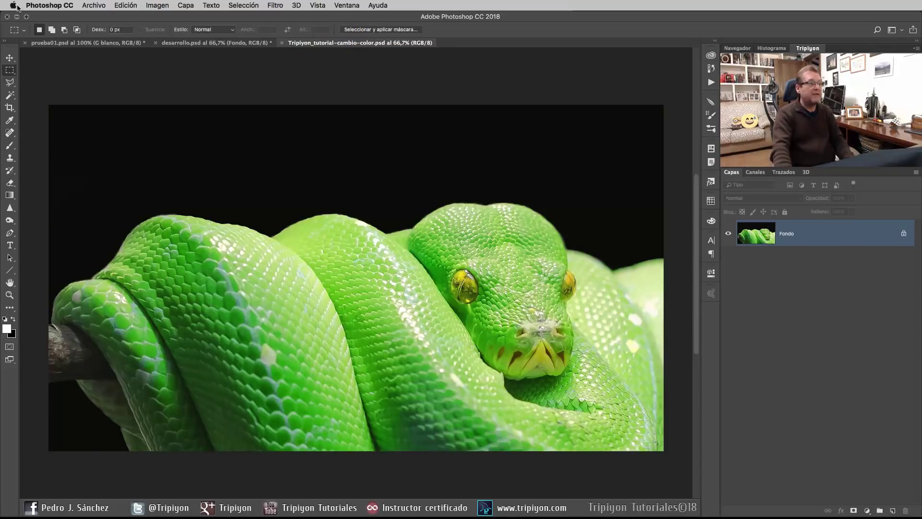
click(9, 95)
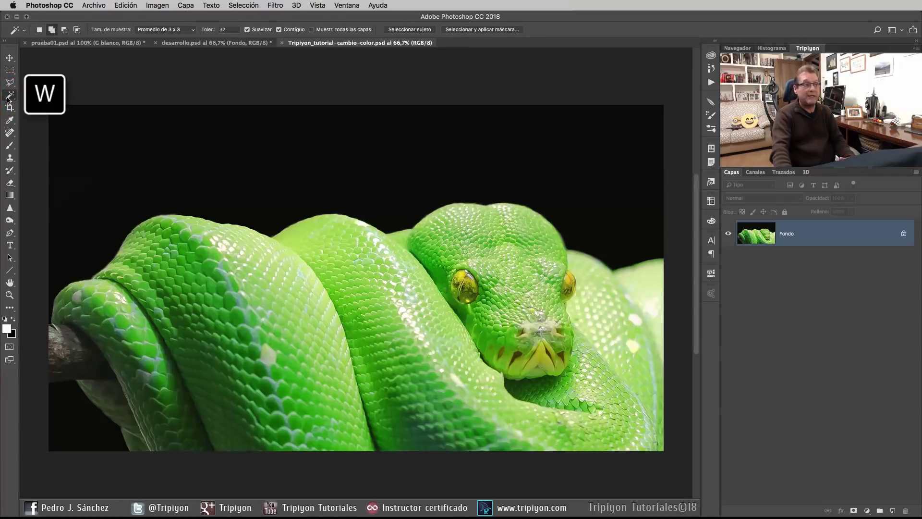
right_click(12, 97)
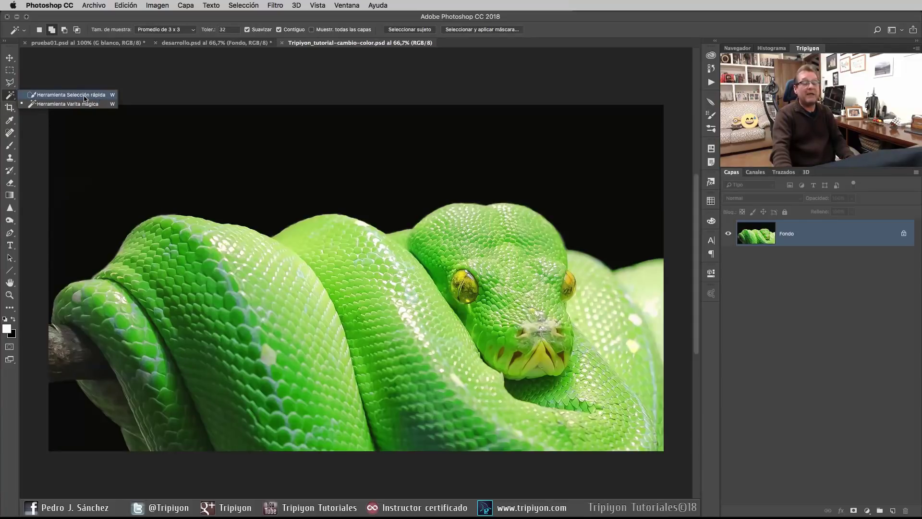
click(10, 97)
right_click(12, 98)
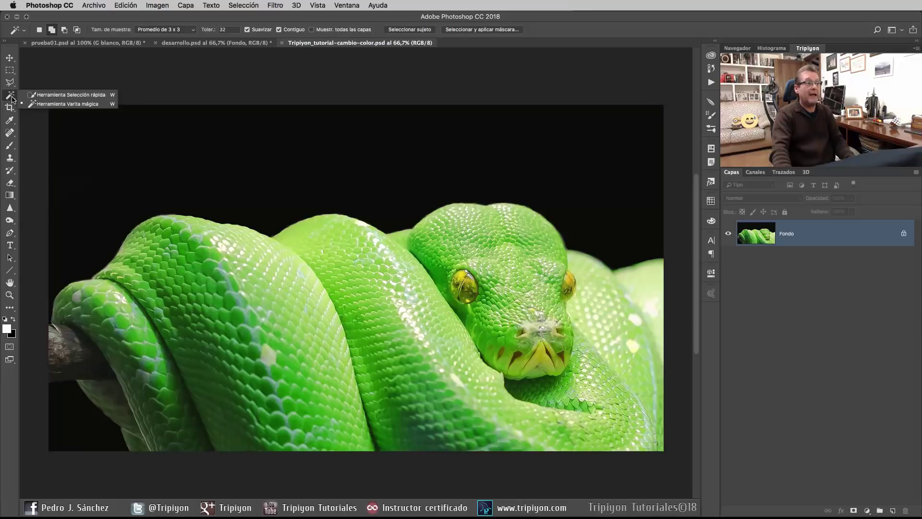
click(63, 105)
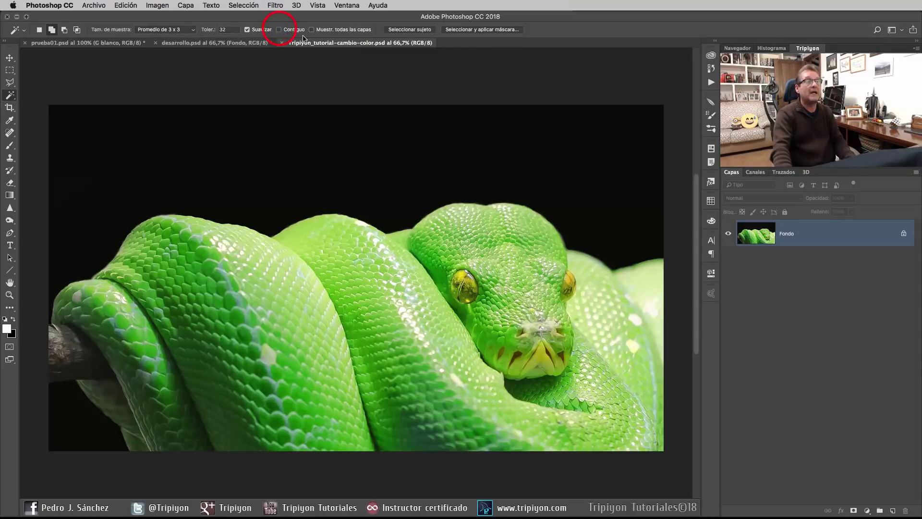
click(279, 30)
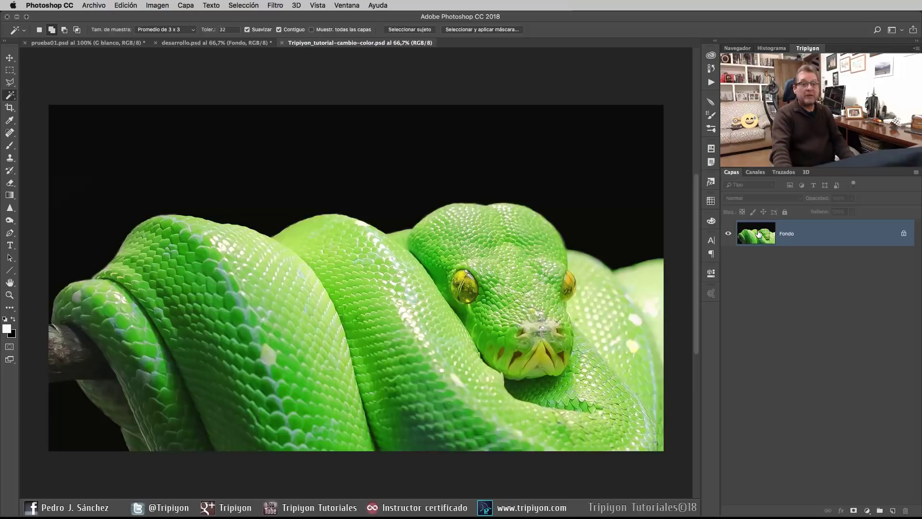
Step: Duplicate the Fondo layer and select the black background above the snake and below the branch with the Magic Wand
drag(759, 234, 894, 512)
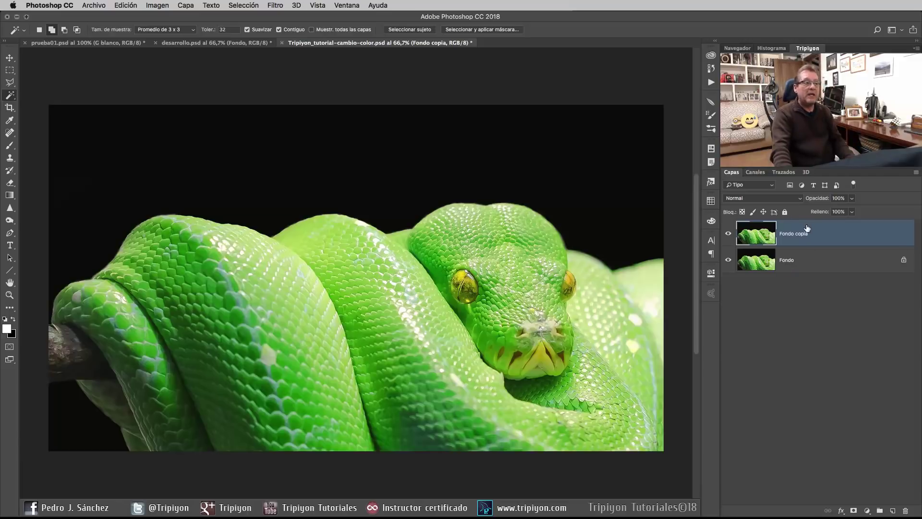
click(273, 163)
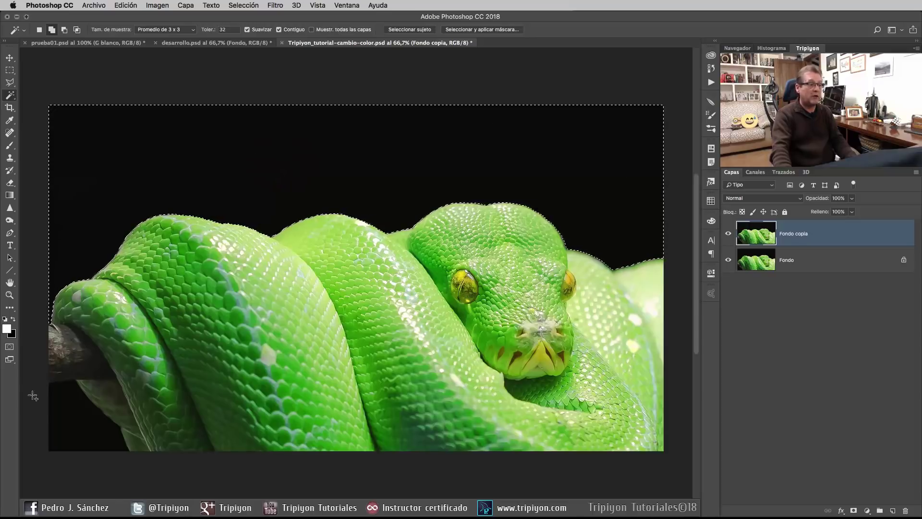
click(76, 425)
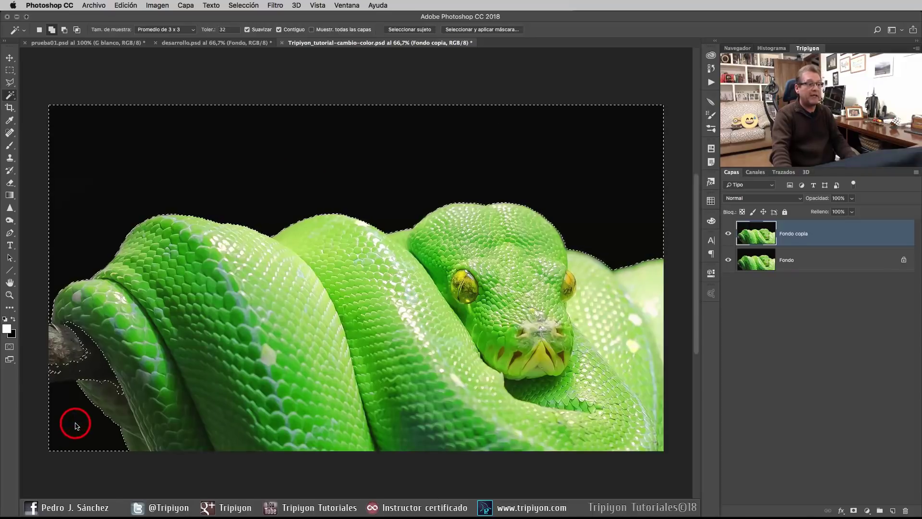
Step: Subtract the branch and the adjoining snake skin from the background selection with the Polygonal Lasso
click(91, 412)
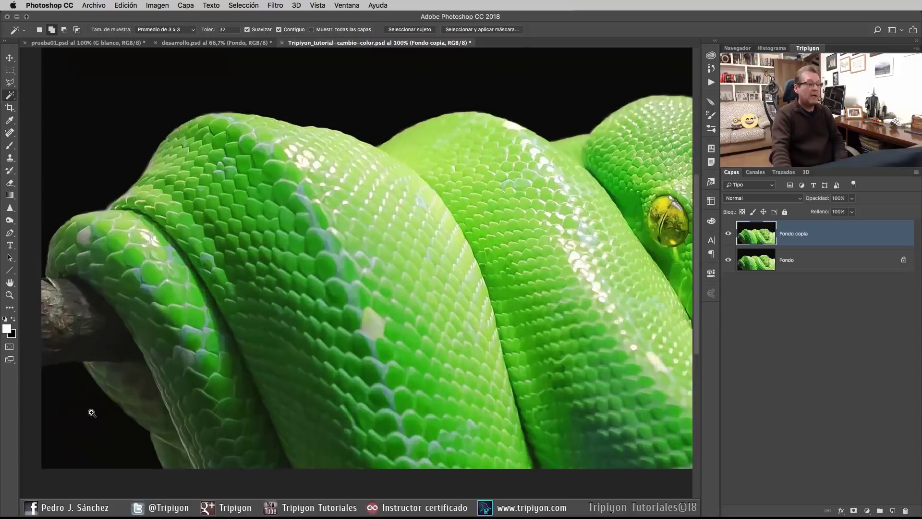
drag(92, 412, 109, 410)
drag(103, 371, 246, 372)
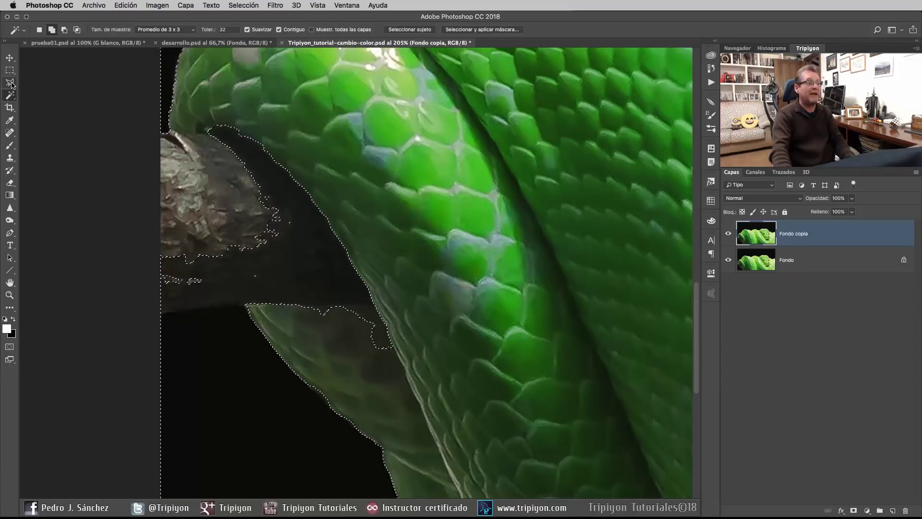
key(l)
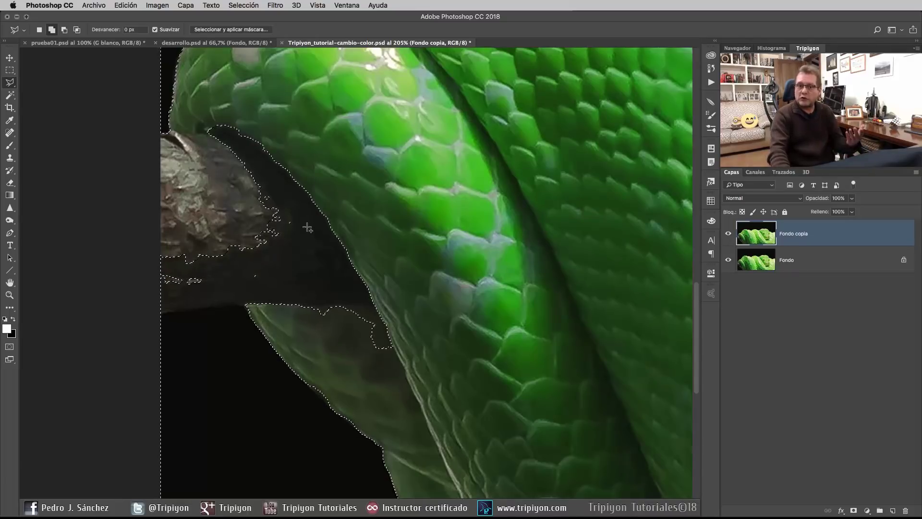
key(alt)
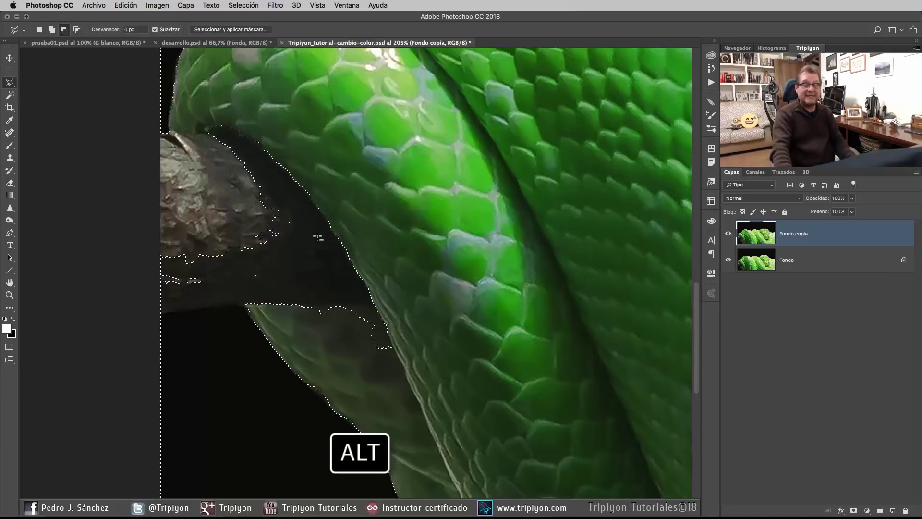
click(156, 315)
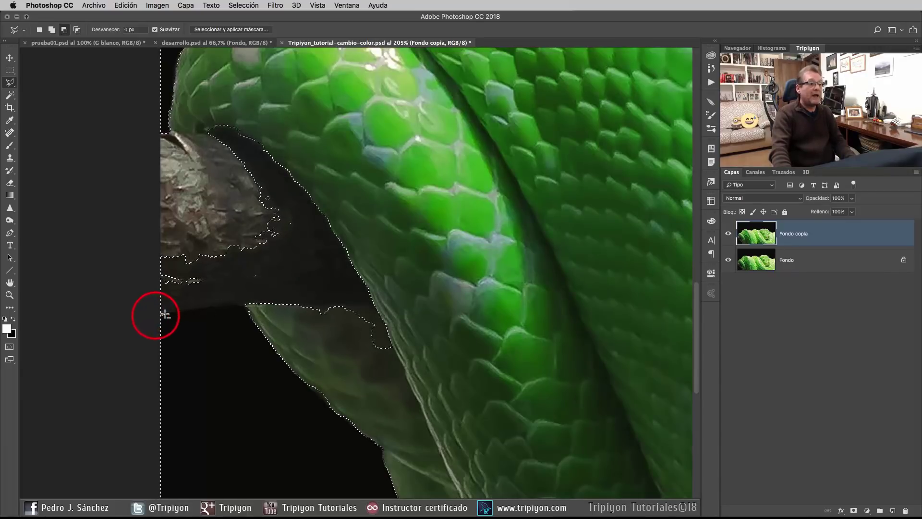
click(191, 307)
click(233, 302)
click(250, 304)
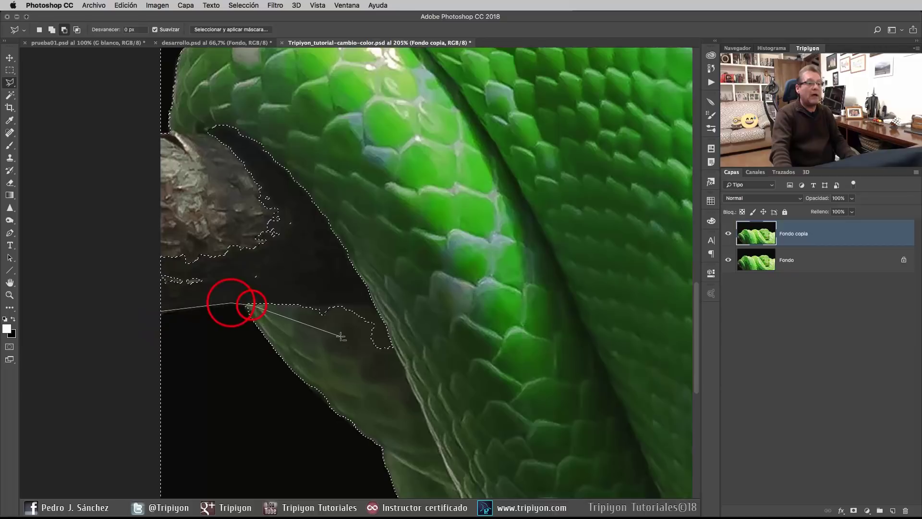
click(418, 384)
click(419, 219)
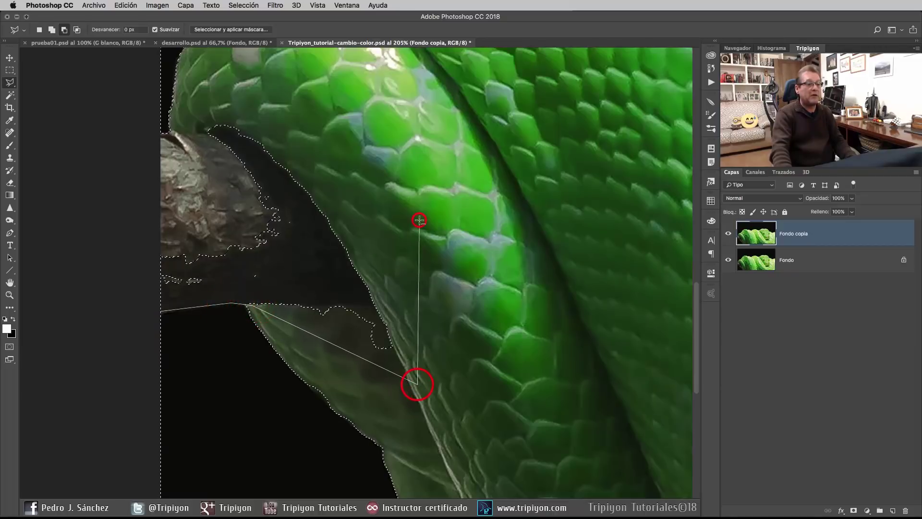
click(271, 91)
click(190, 114)
click(183, 204)
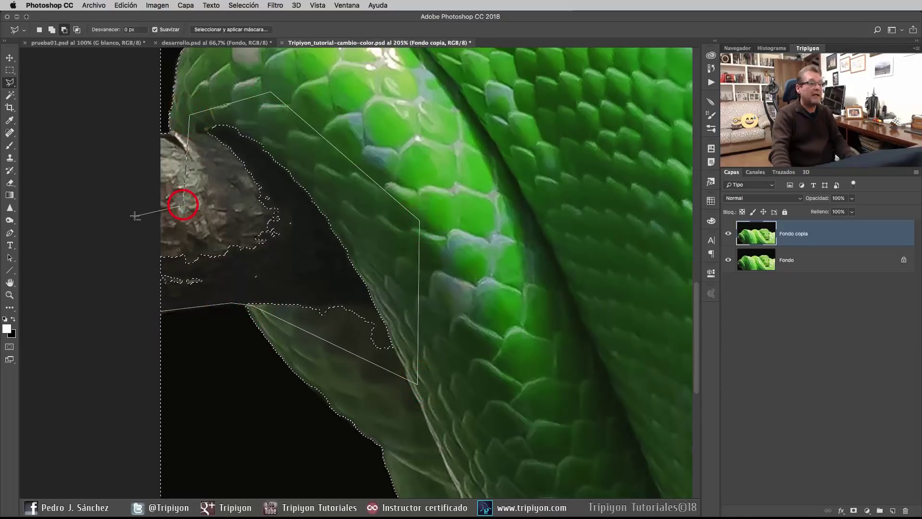
click(134, 217)
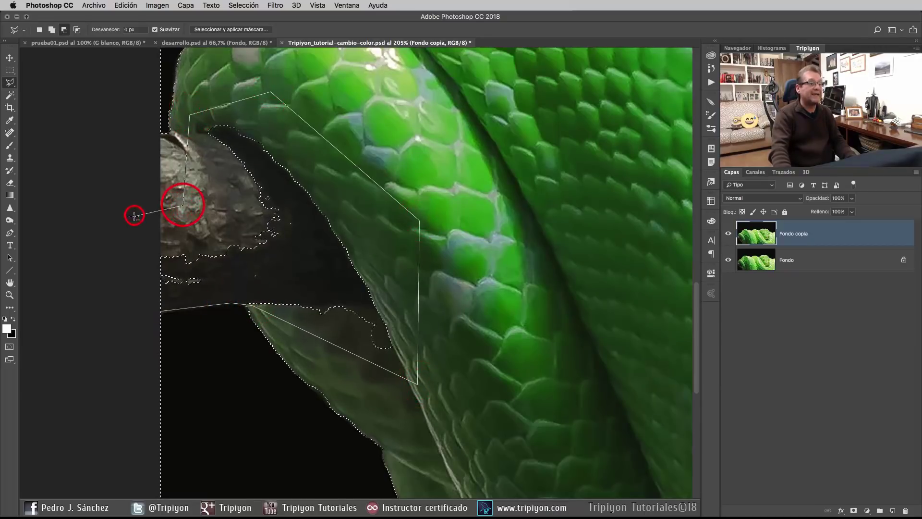
double_click(120, 308)
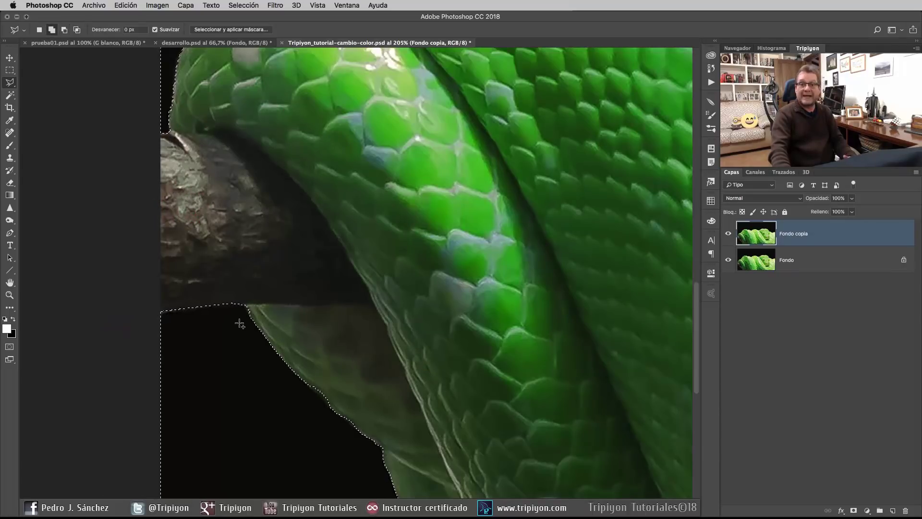
Step: Expand the background selection by 2 pixels so it reaches into the snake's edge
right_click(354, 236)
click(388, 241)
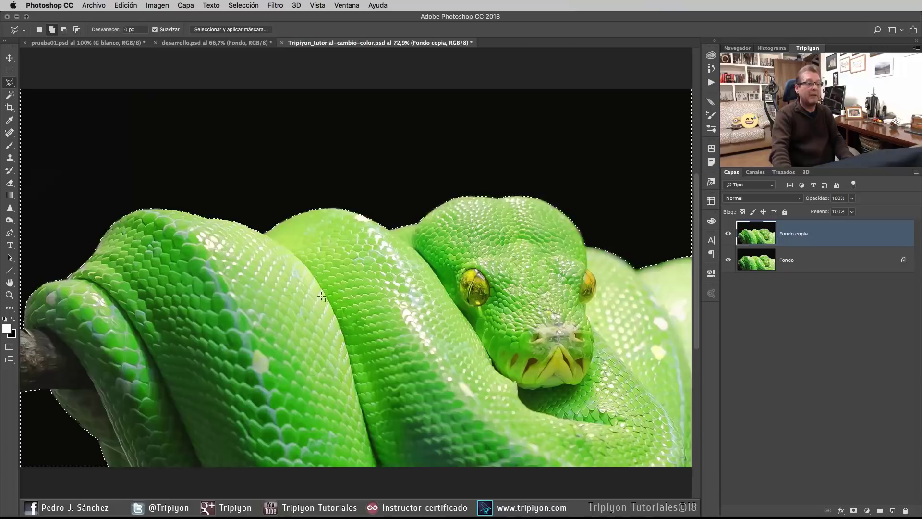
drag(267, 210, 393, 268)
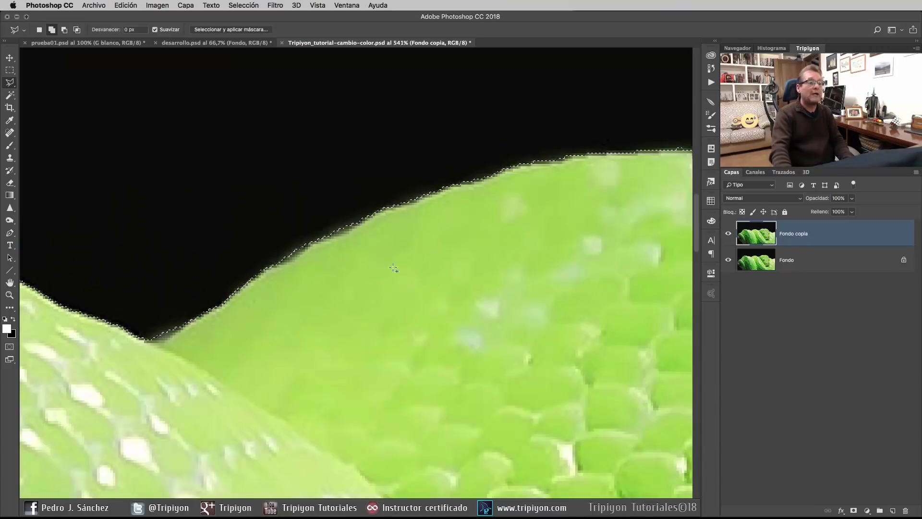
drag(396, 227, 384, 222)
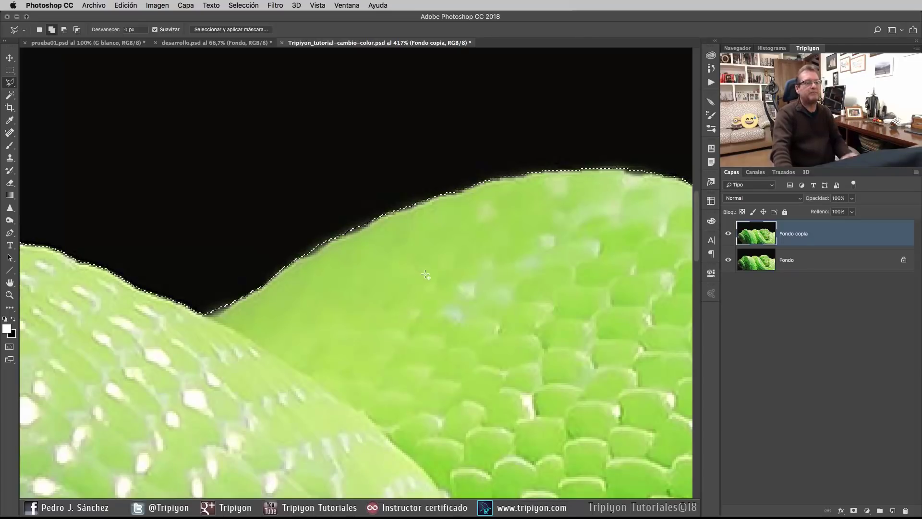
click(235, 5)
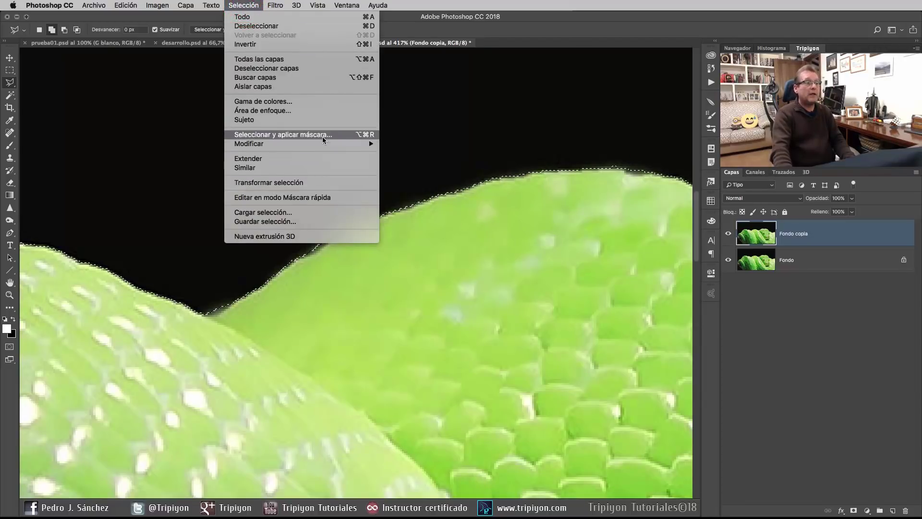
mouse_move(324, 144)
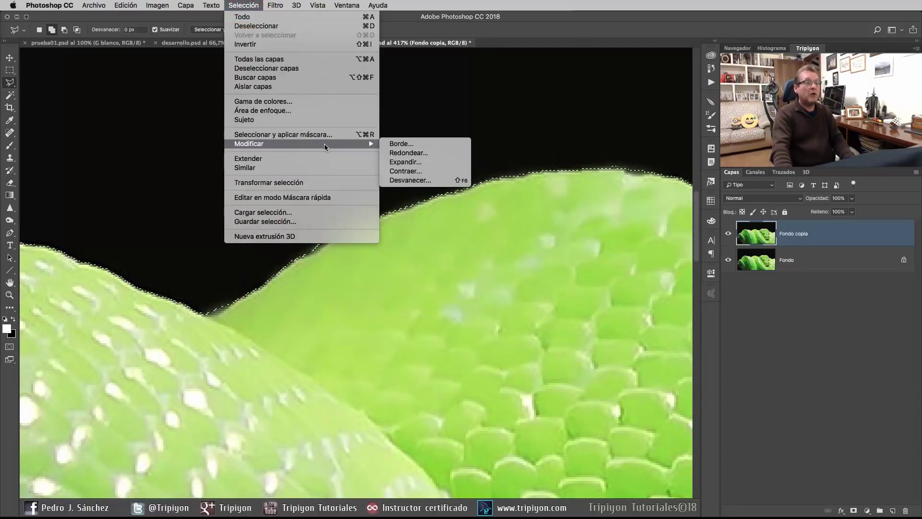
click(428, 162)
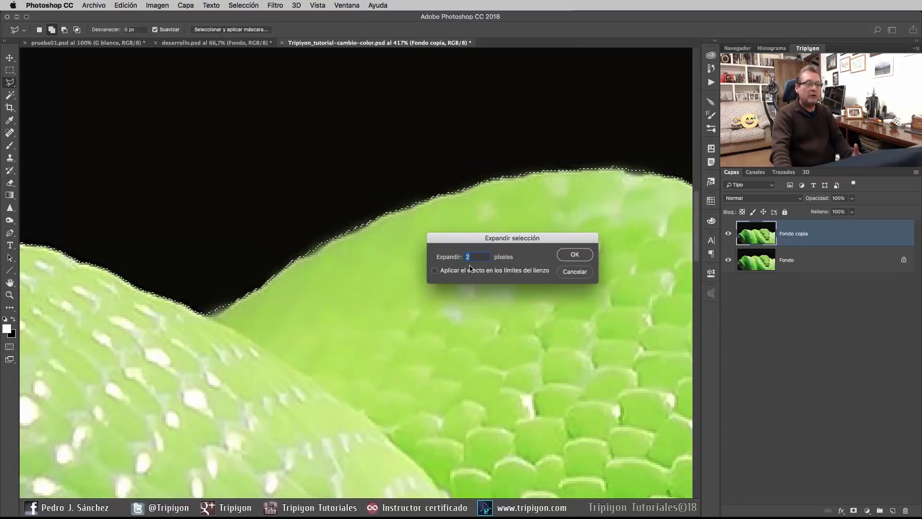
click(578, 256)
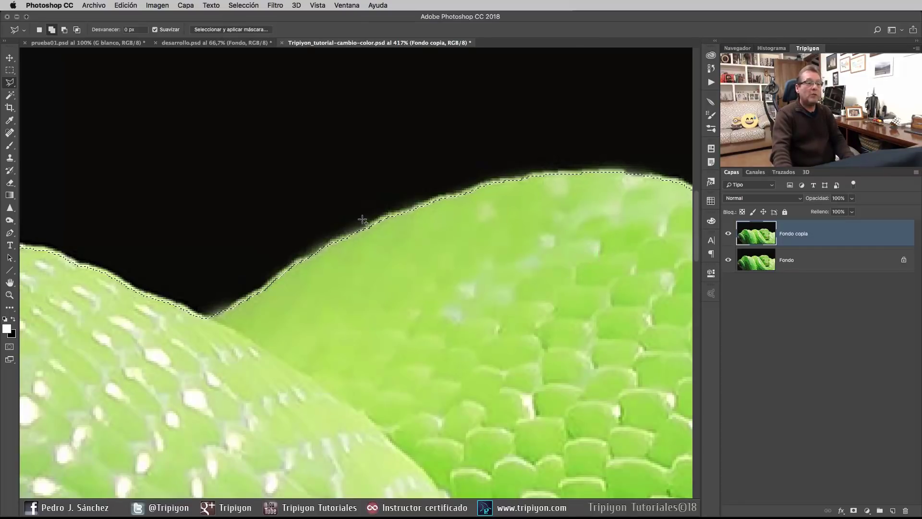
Step: Toggle the selection expansion with undo and redo to compare the selection border along the snake's edge up close
scroll(362, 220, up, 5)
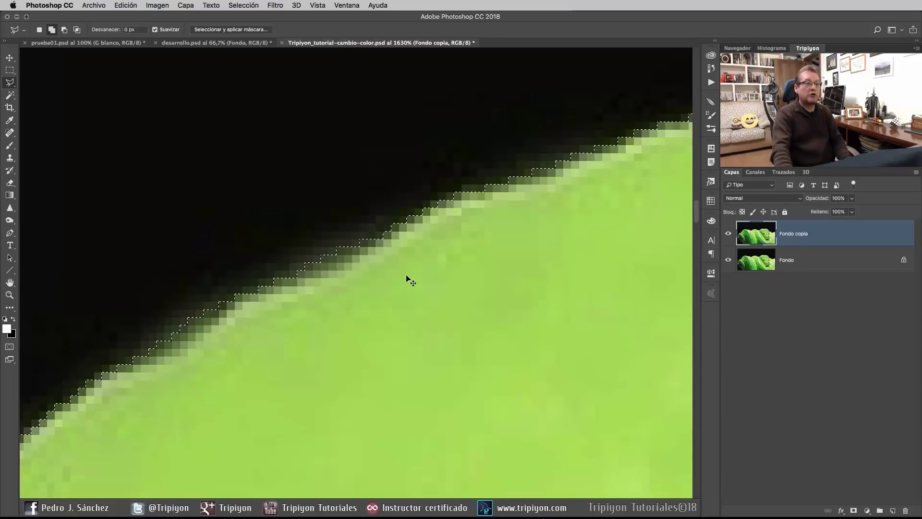
drag(407, 280, 408, 259)
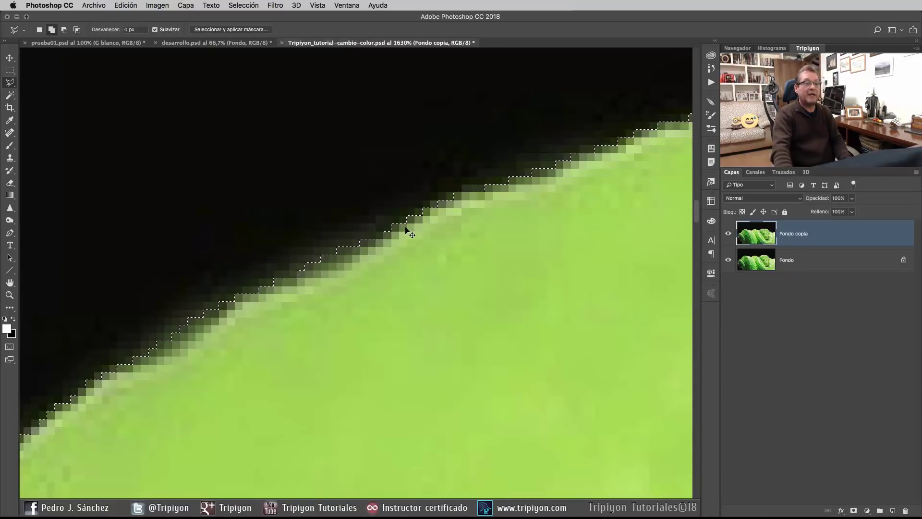
key(super+z)
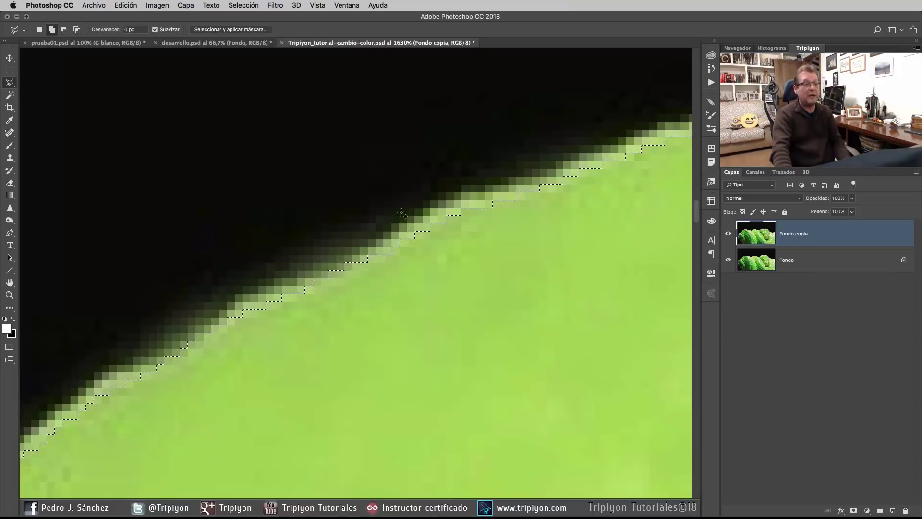
Step: Add a layer mask to the Fondo copia layer from the active background selection
right_click(409, 213)
click(425, 218)
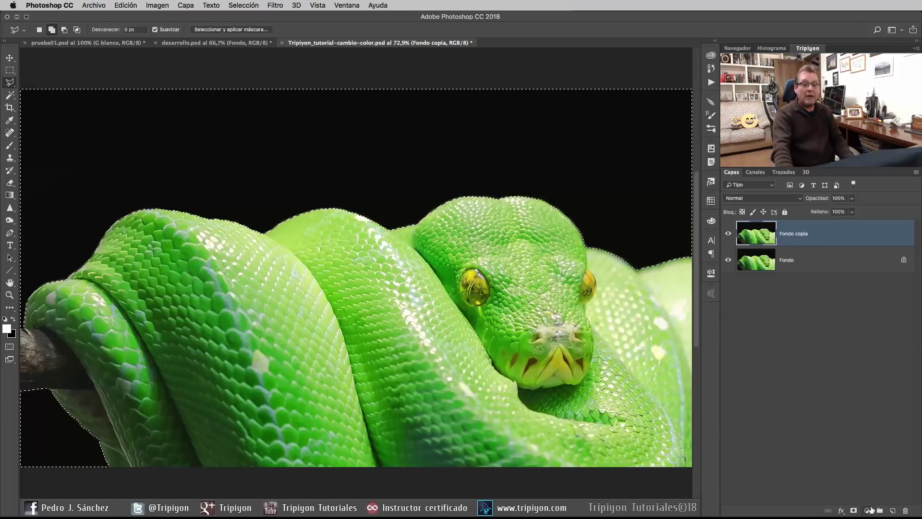
click(855, 510)
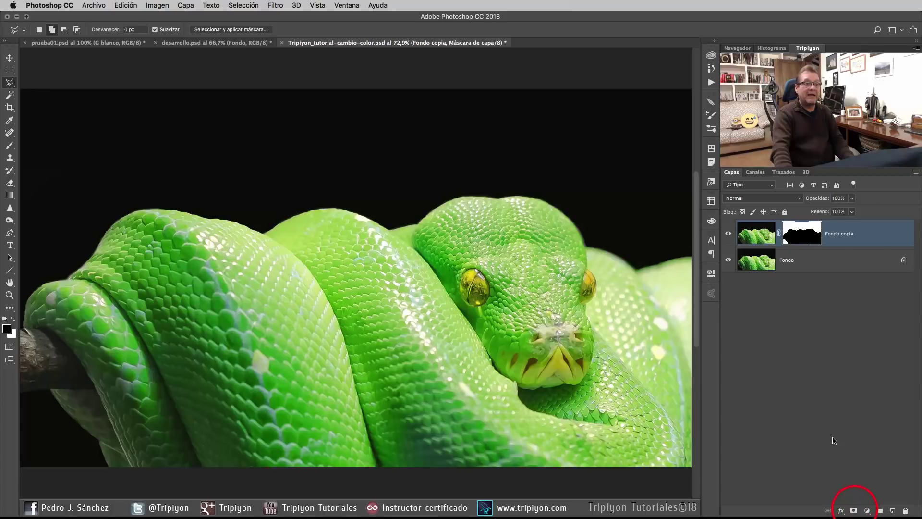
Step: Hide the Fondo layer and invert the Fondo copia layer mask so the snake shows without its black background
click(728, 261)
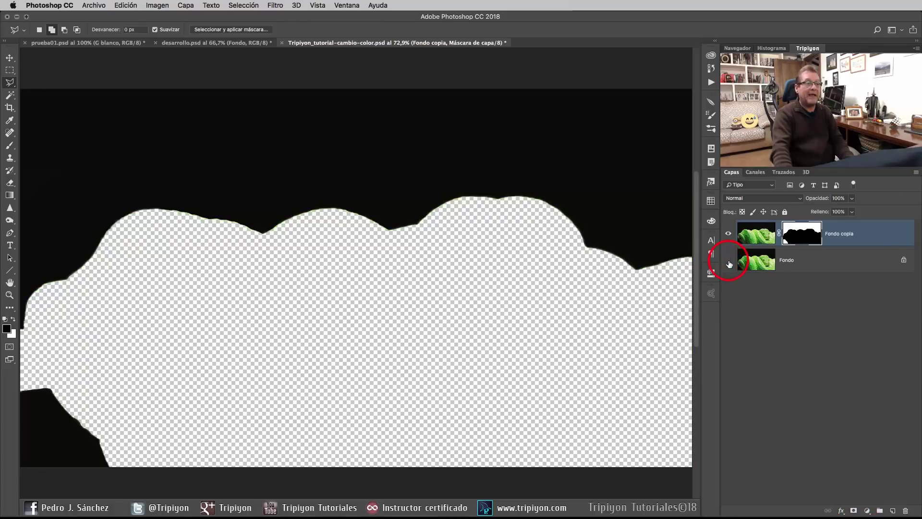
click(729, 260)
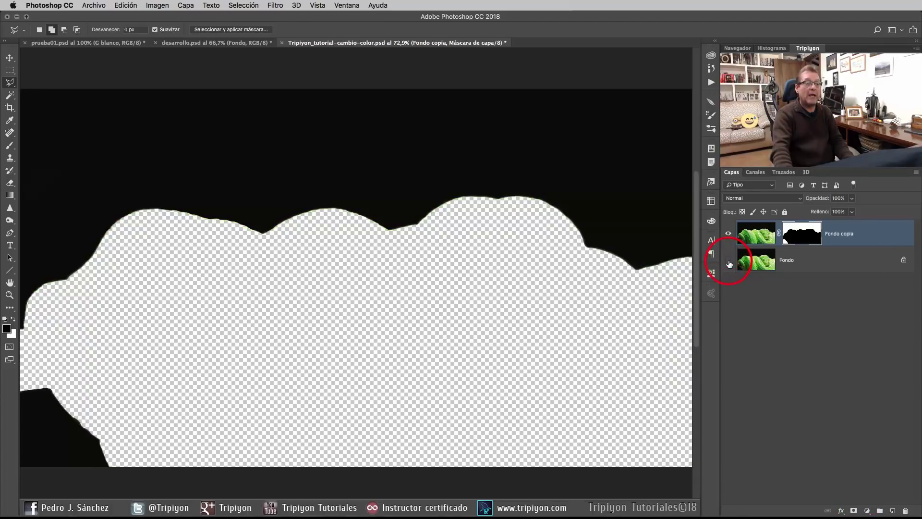
click(802, 233)
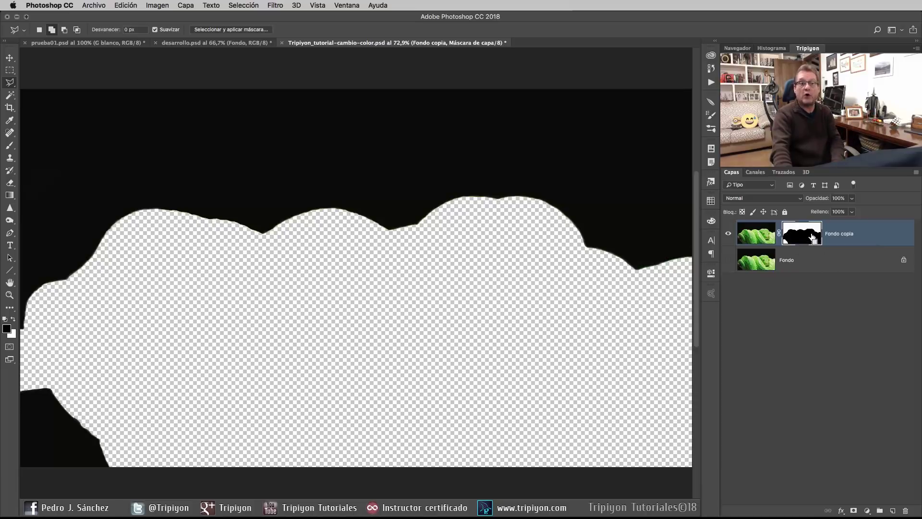
key(super+i)
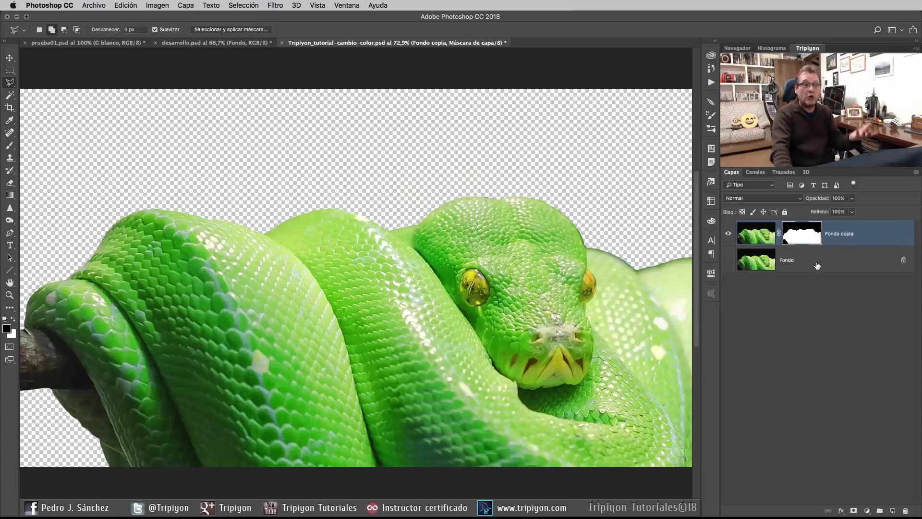
Step: Set up the Brush tool at 11 px and 59% hardness for retouching the Fondo copia layer mask
scroll(649, 259, up, 8)
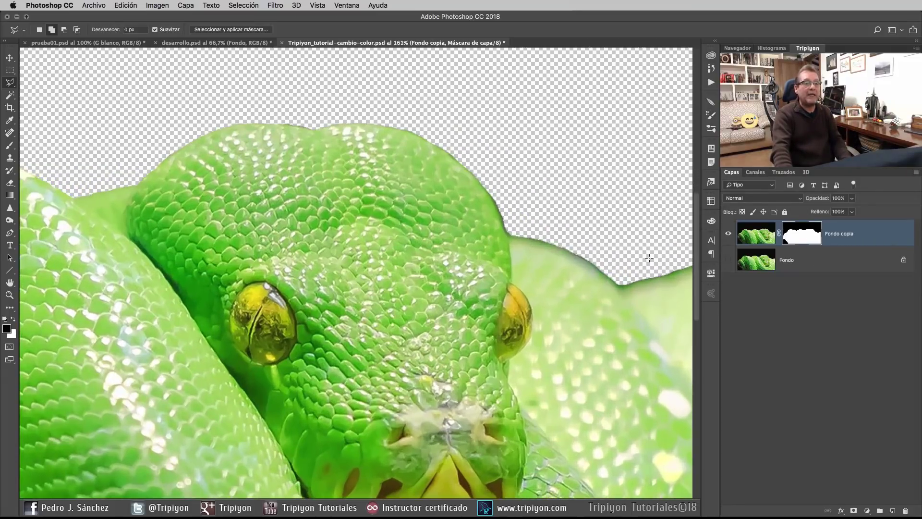
drag(645, 323, 428, 381)
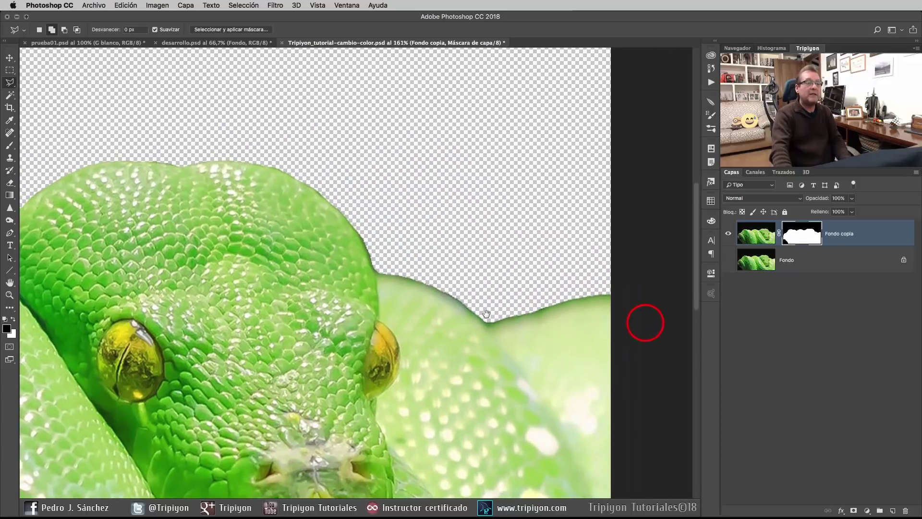
scroll(396, 251, up, 4)
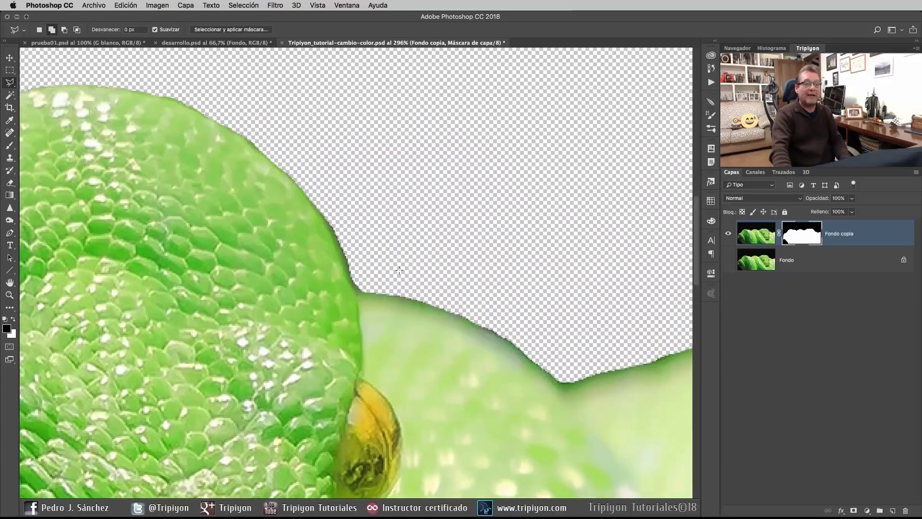
scroll(368, 252, up, 1)
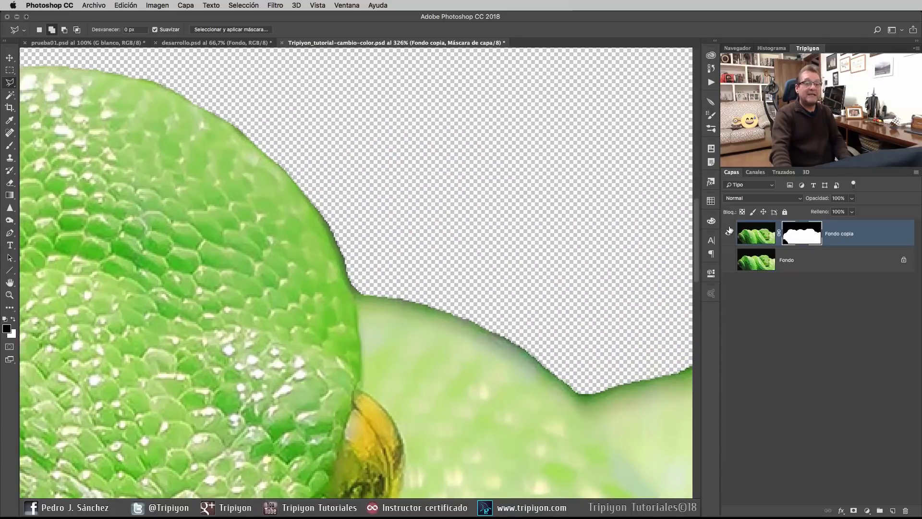
click(806, 236)
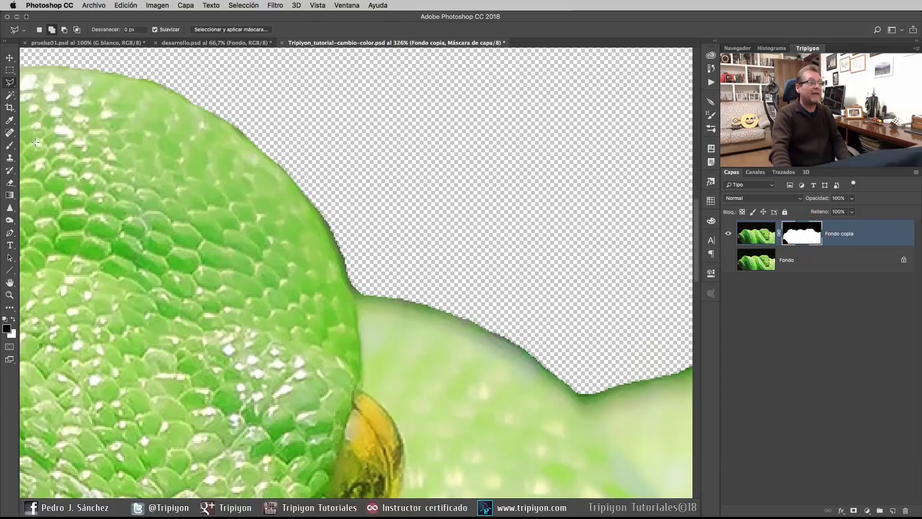
click(10, 146)
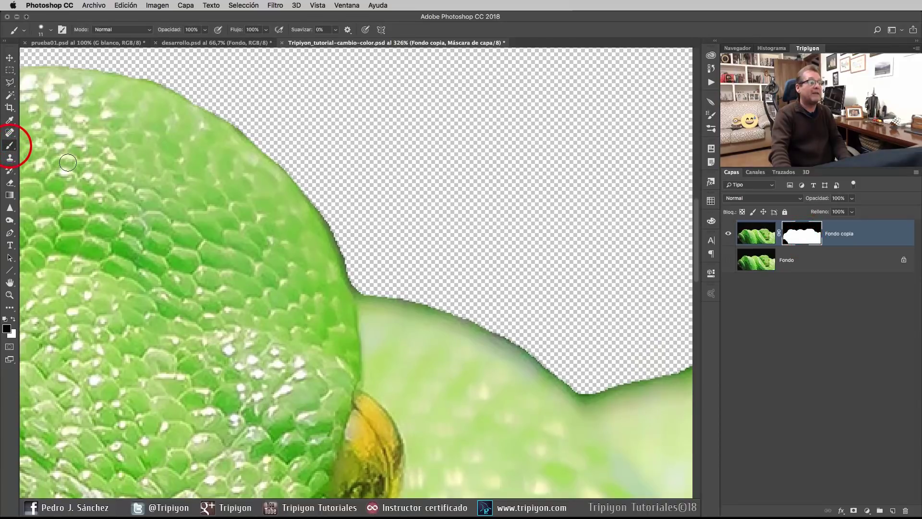
right_click(294, 214)
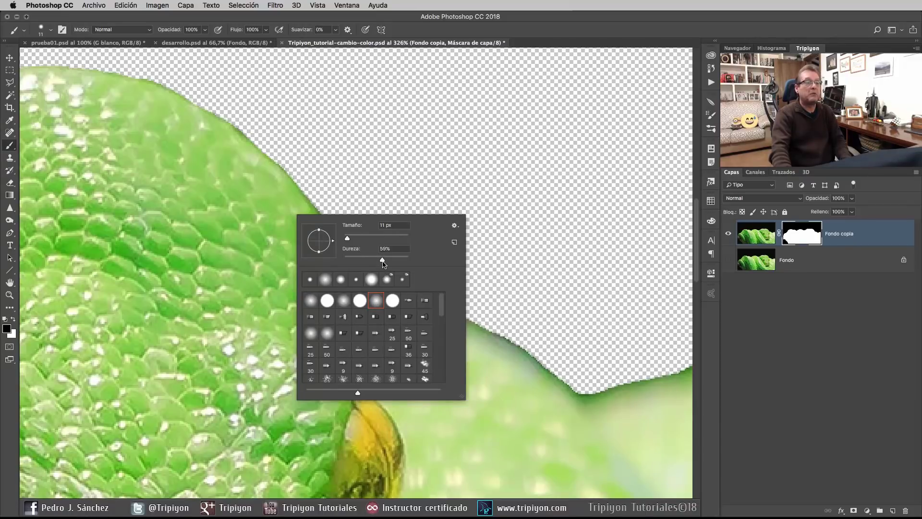
key(Return)
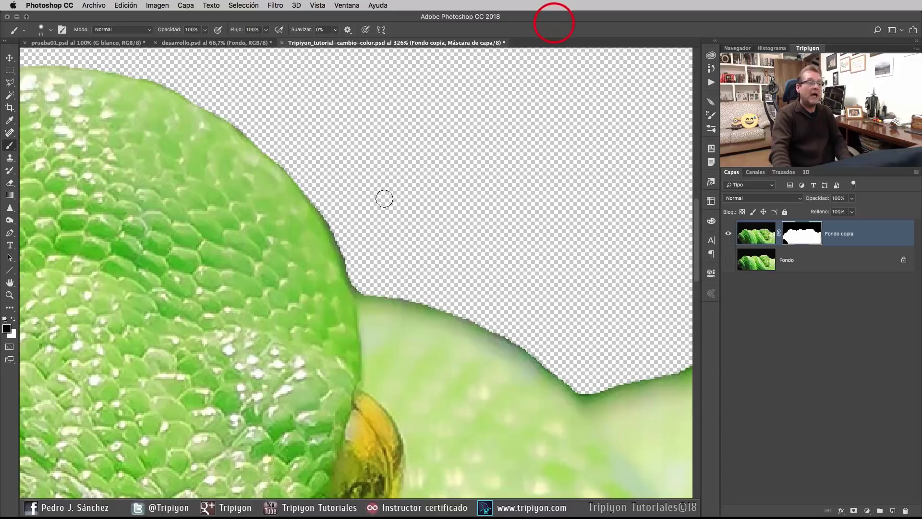
Step: Paint black on the Fondo copia mask along the snake's head and rear coils to clean up the dark, jagged edge
drag(302, 200, 416, 251)
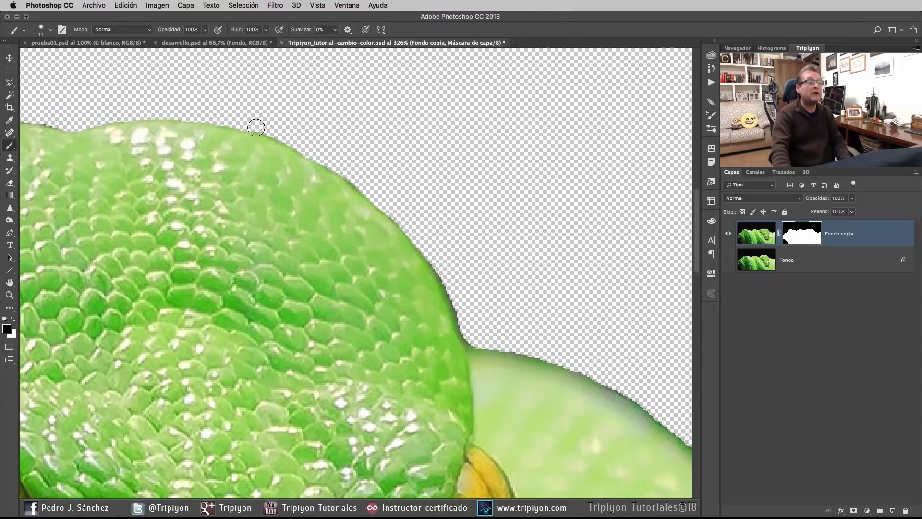
mouse_move(254, 123)
mouse_down()
mouse_move(332, 159)
mouse_move(244, 121)
mouse_move(401, 199)
mouse_up()
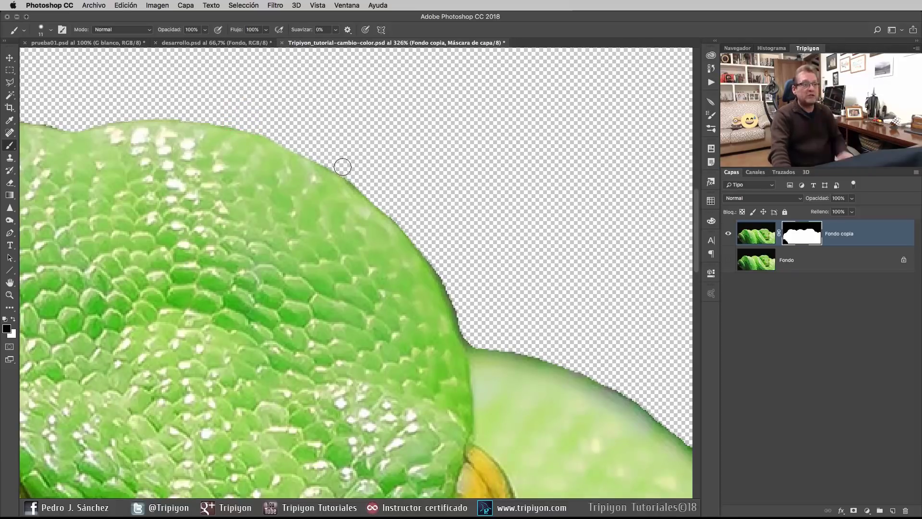
mouse_move(323, 157)
mouse_down()
mouse_move(440, 271)
mouse_move(313, 138)
mouse_up()
mouse_move(321, 157)
mouse_down()
mouse_move(348, 207)
mouse_move(465, 243)
mouse_up()
key(x)
key(x)
mouse_move(480, 240)
mouse_down()
mouse_move(325, 196)
mouse_move(388, 256)
mouse_up()
mouse_move(423, 249)
mouse_down()
mouse_move(315, 216)
mouse_move(526, 174)
mouse_move(328, 228)
mouse_up()
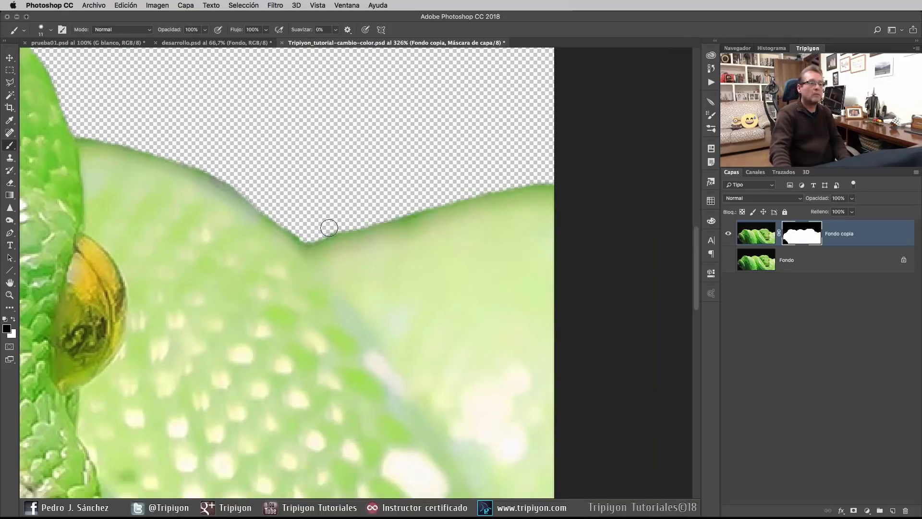
key(super+0)
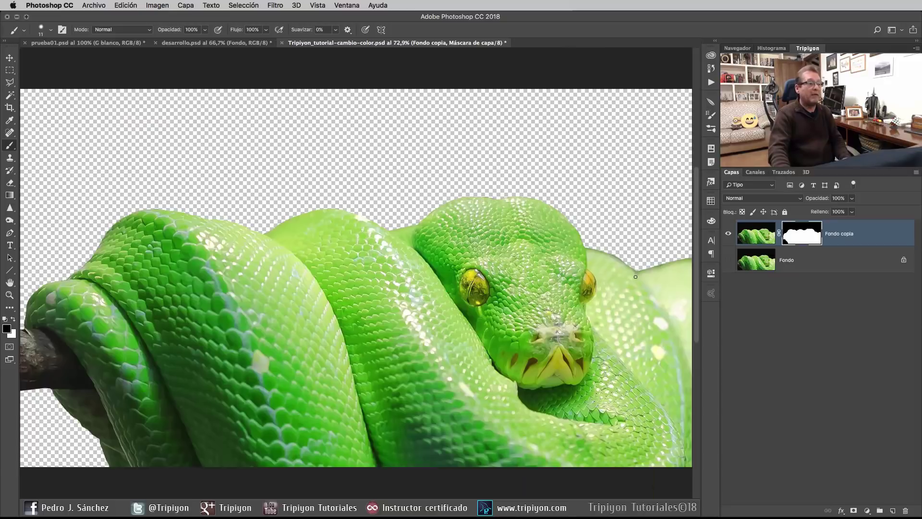
drag(42, 290, 149, 266)
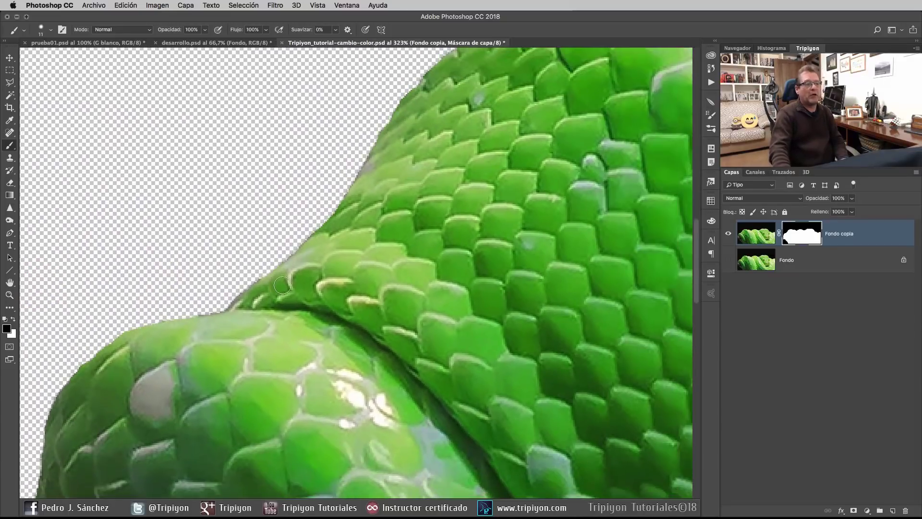
right_click(352, 266)
click(384, 268)
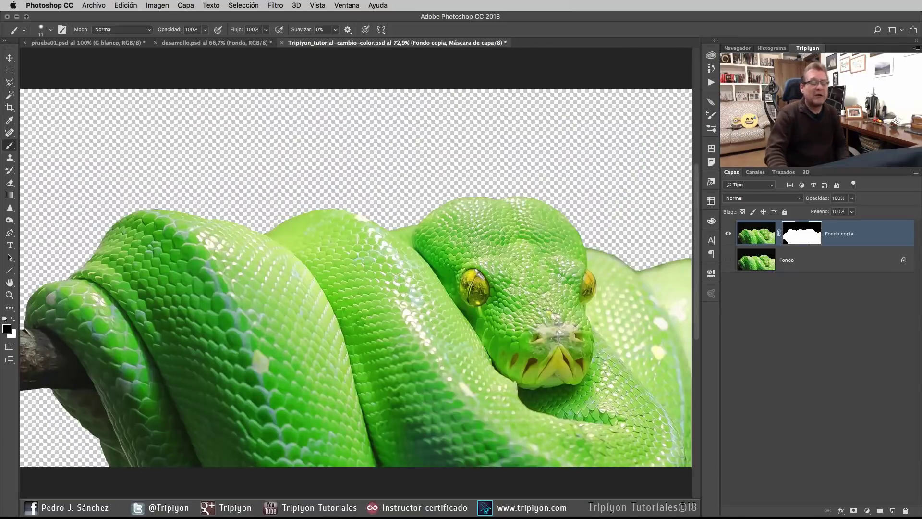
drag(419, 265, 414, 262)
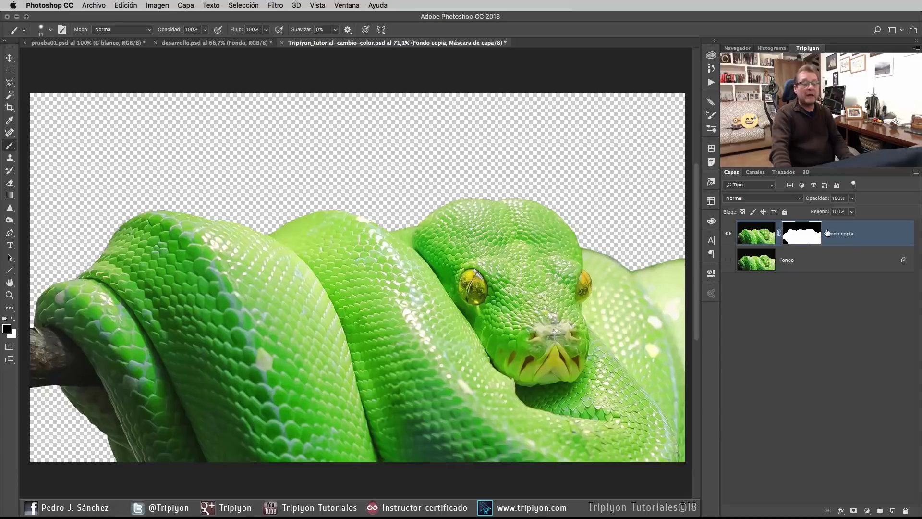
Step: Show and unlock the Fondo background layer, and copy the Fondo copia layer mask onto it
click(728, 262)
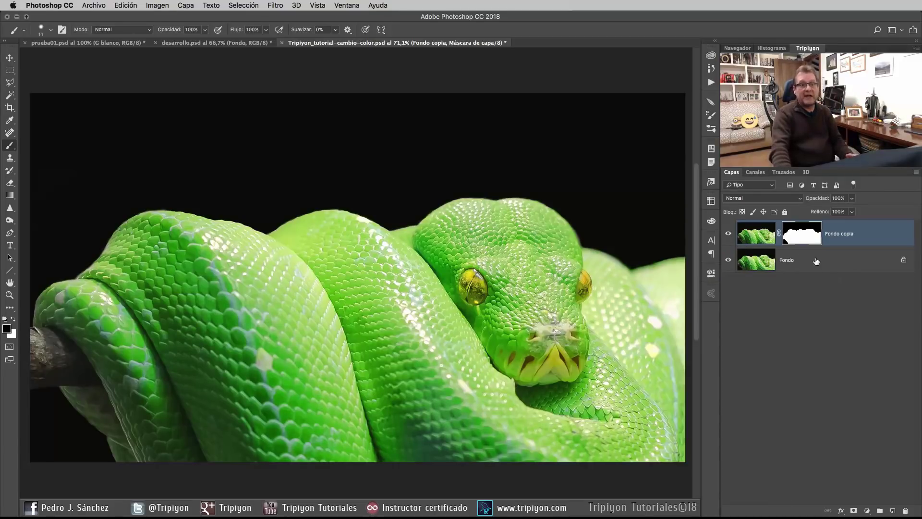
click(903, 261)
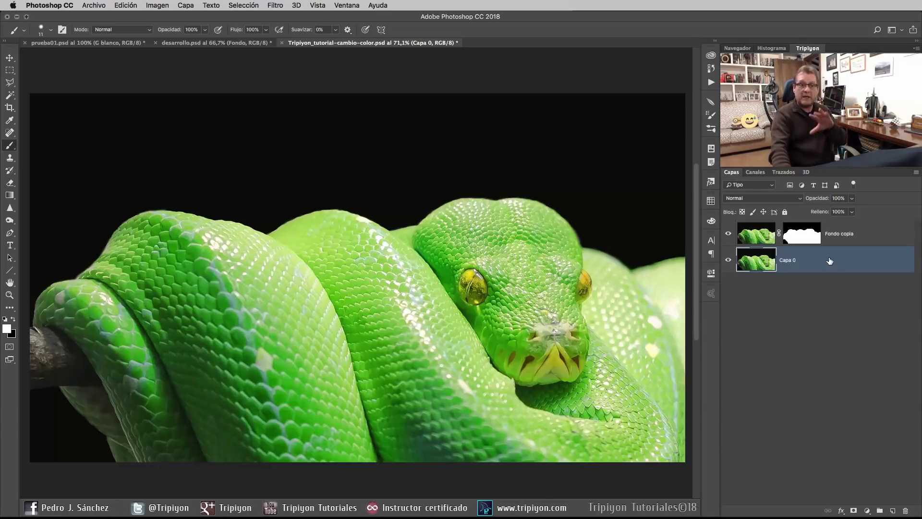
key(alt)
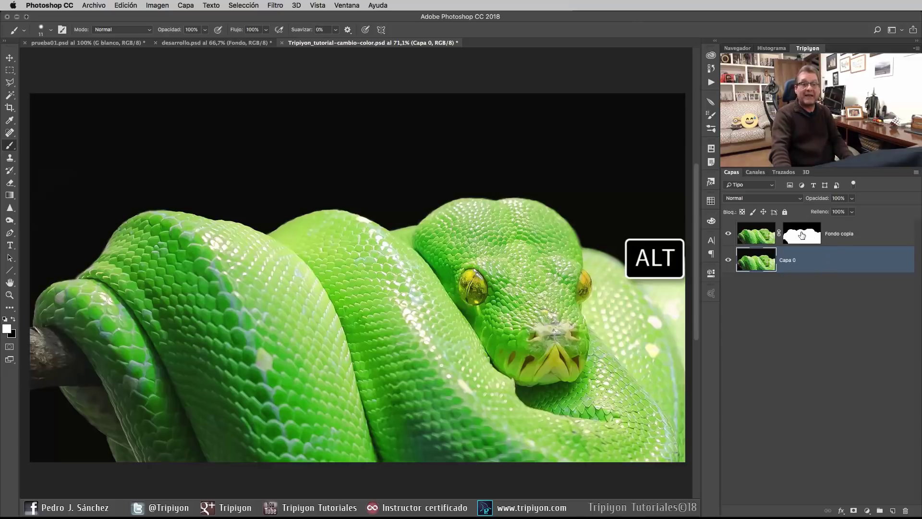
drag(801, 235, 809, 261)
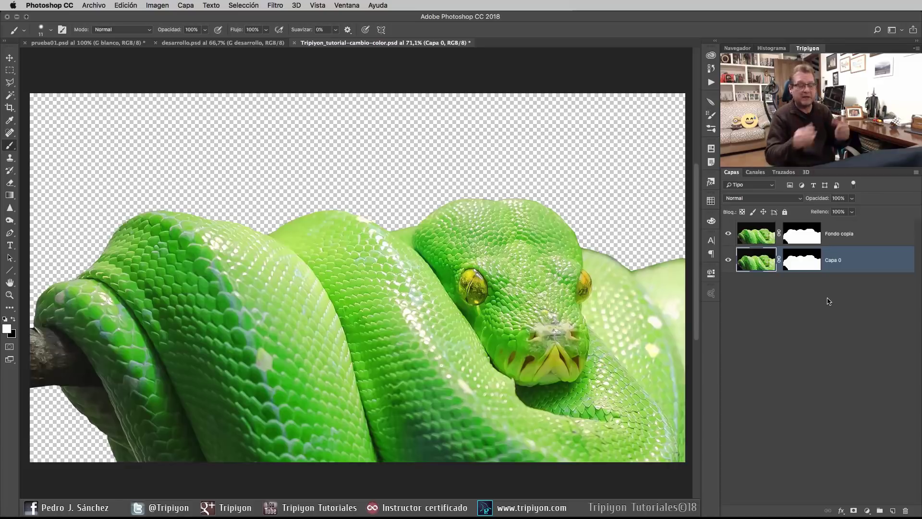
Step: In desarrollo.psd, expand the G desarrollo group and examine its blurred fondo layer and forest photo layer, each shown alone
click(252, 43)
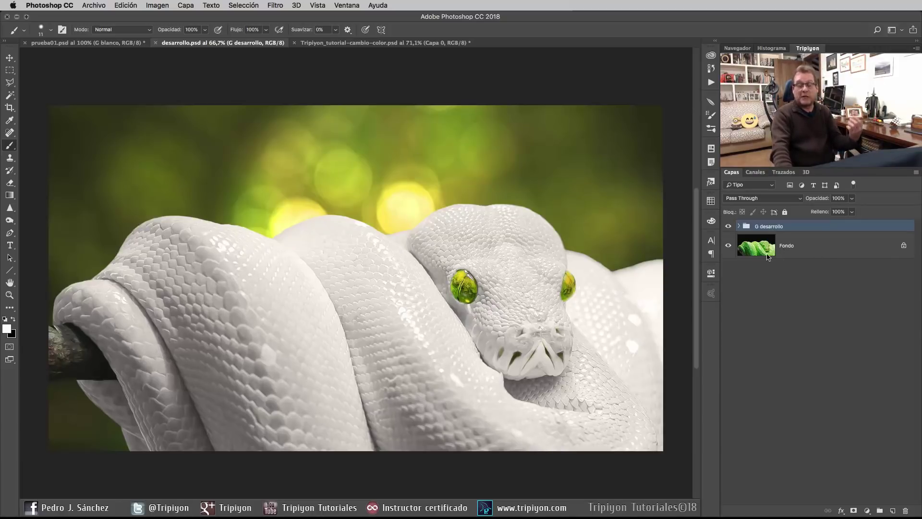
click(740, 227)
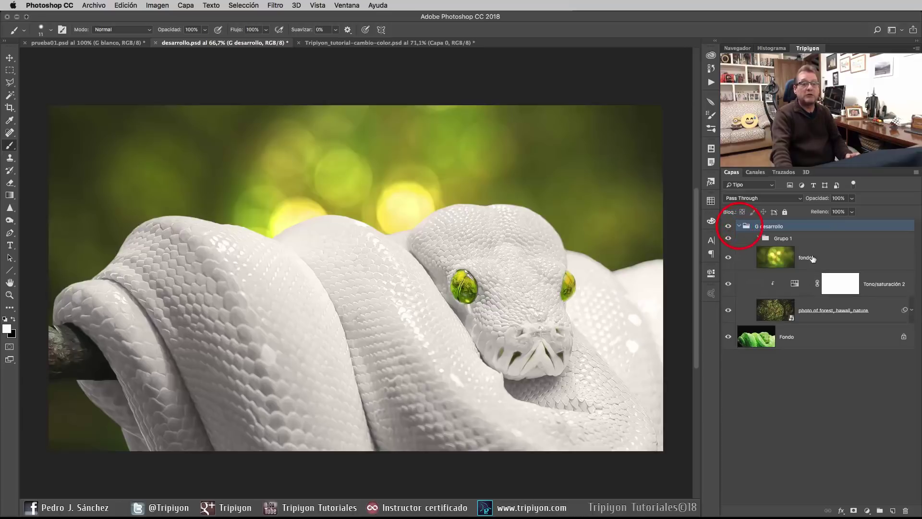
alt+click(728, 257)
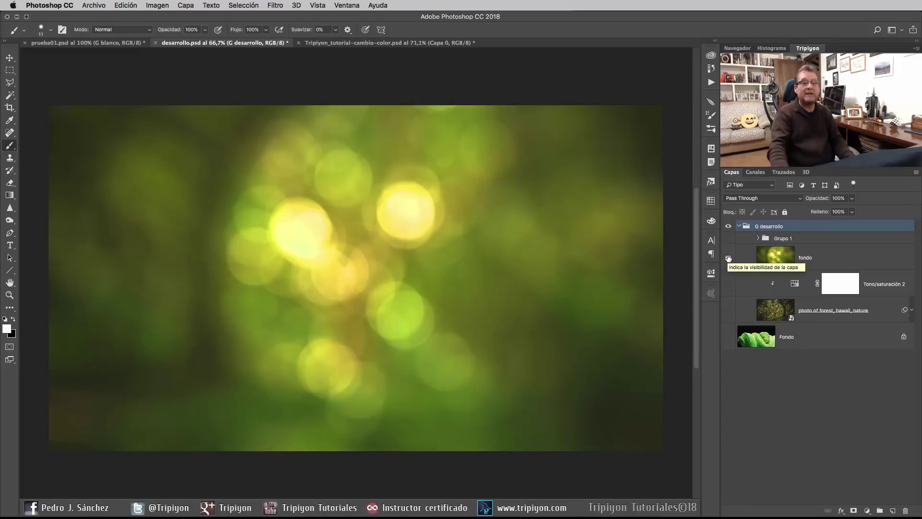
alt+click(728, 258)
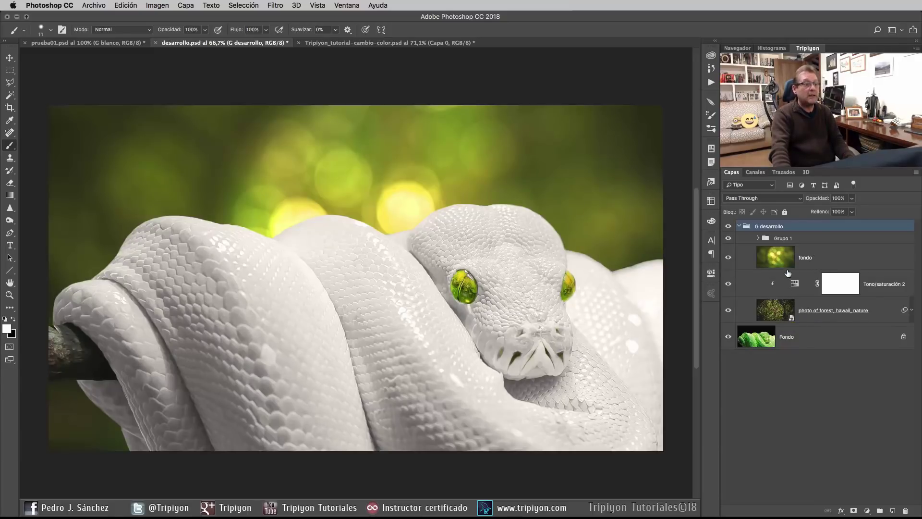
click(728, 258)
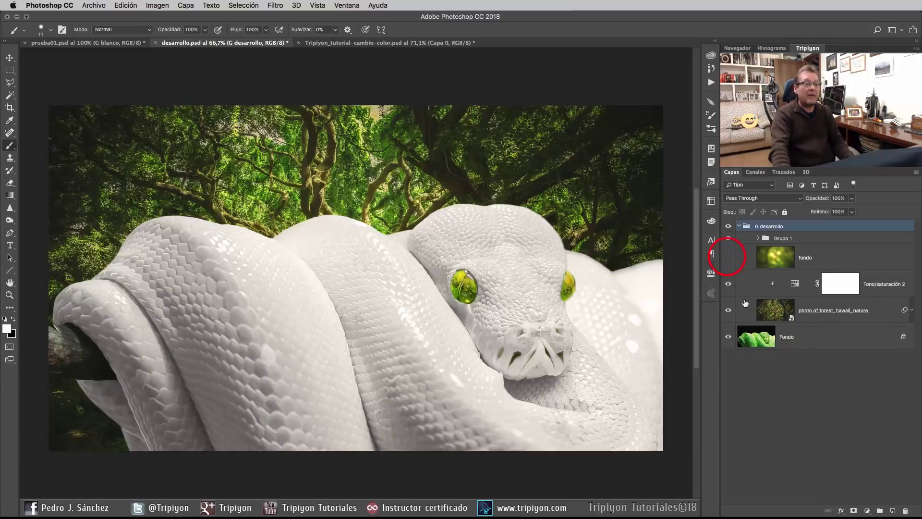
alt+click(728, 310)
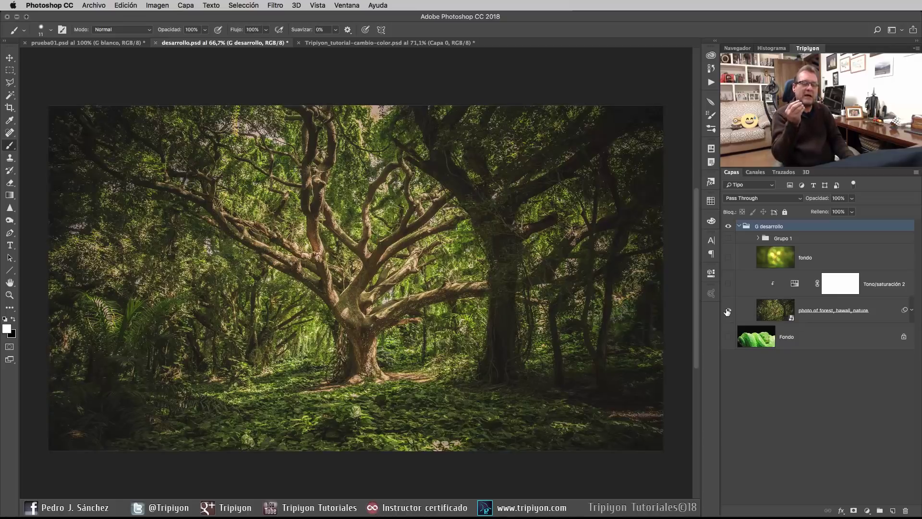
alt+click(727, 311)
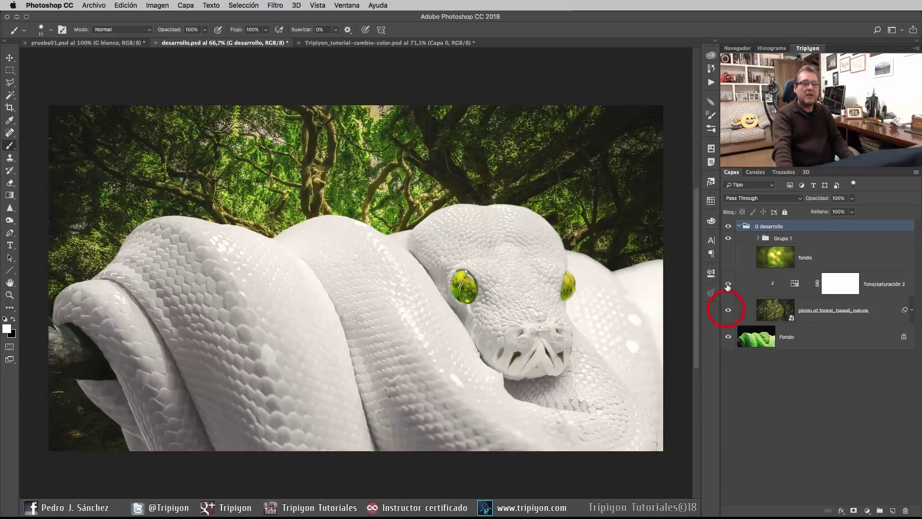
click(728, 258)
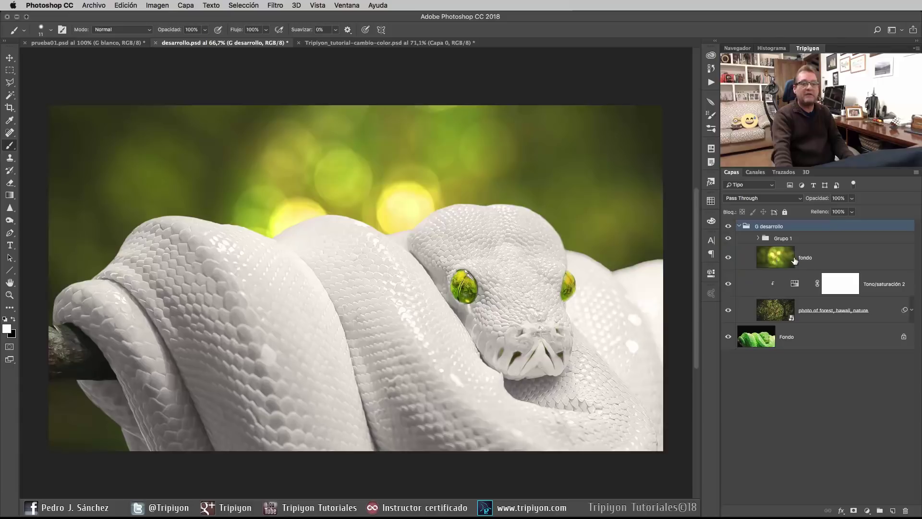
Step: Duplicate the blurred fondo layer into Tripiyon_tutorial-cambio-color.psd and move it beneath Capa 0 there
click(828, 259)
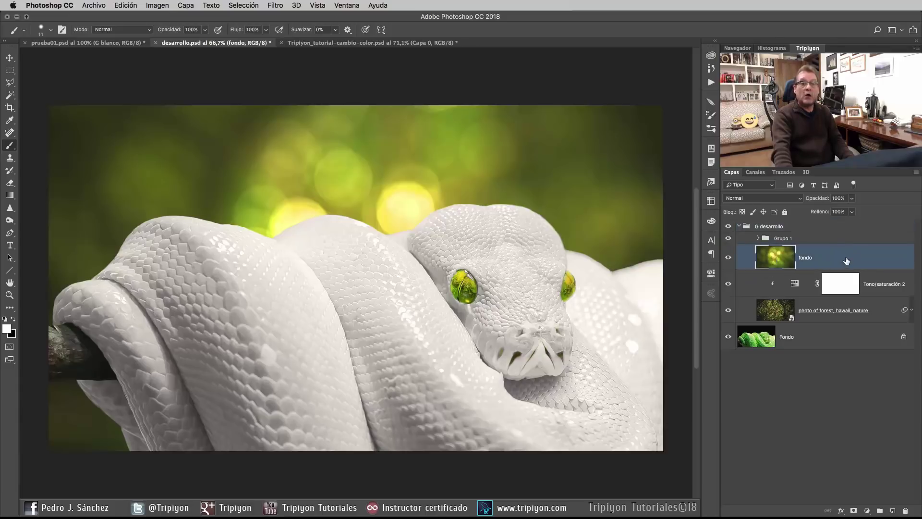
right_click(846, 261)
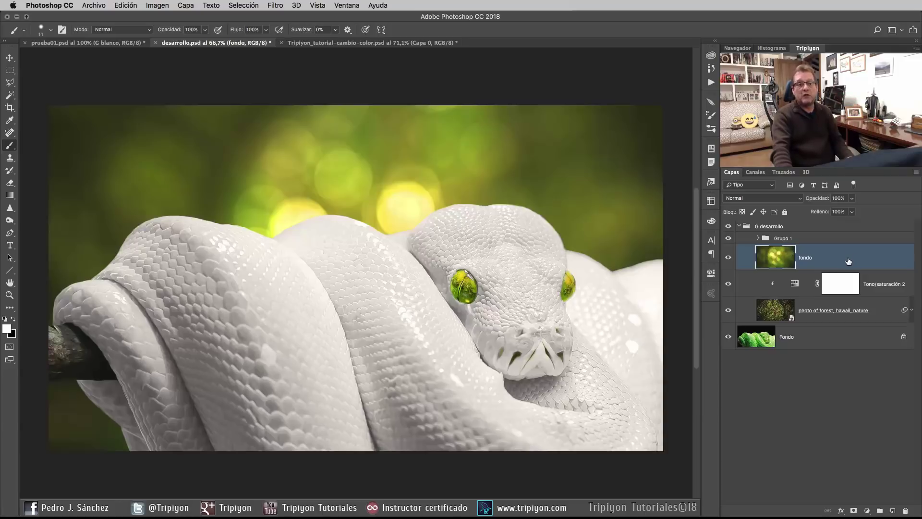
right_click(875, 260)
click(751, 162)
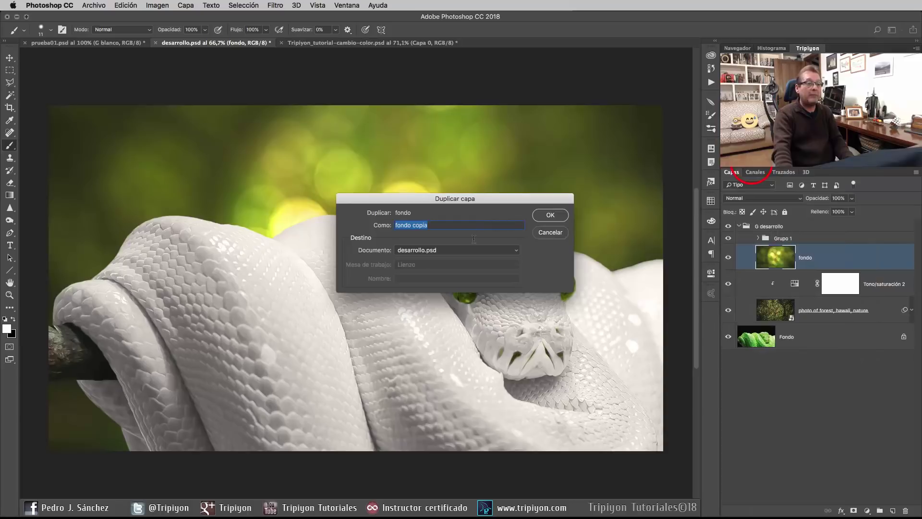
click(455, 248)
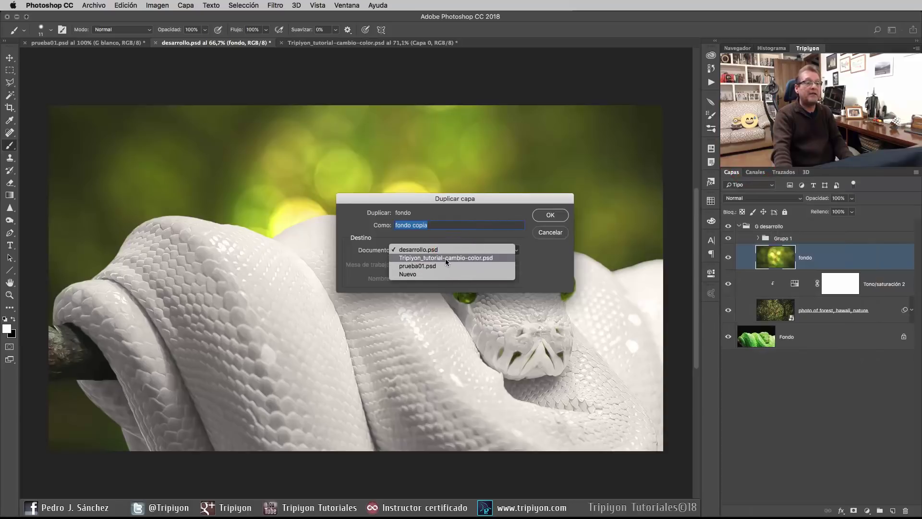
click(451, 257)
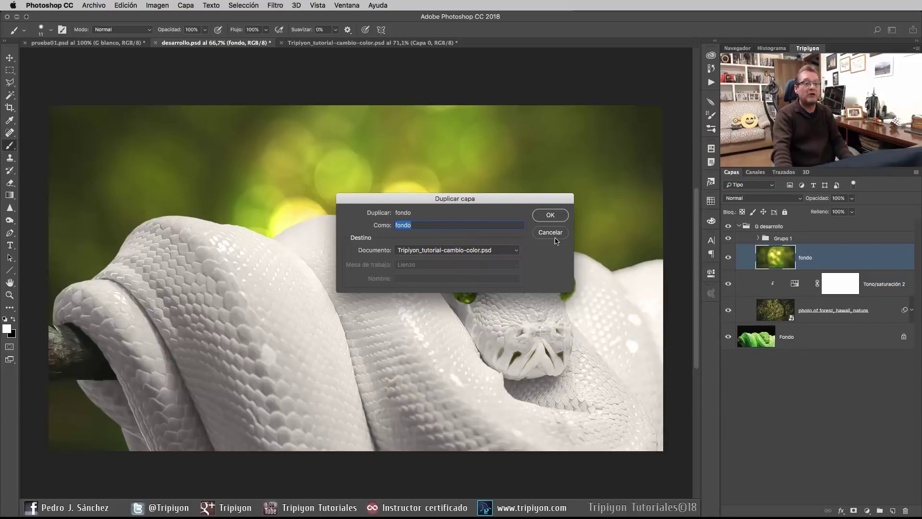
click(551, 215)
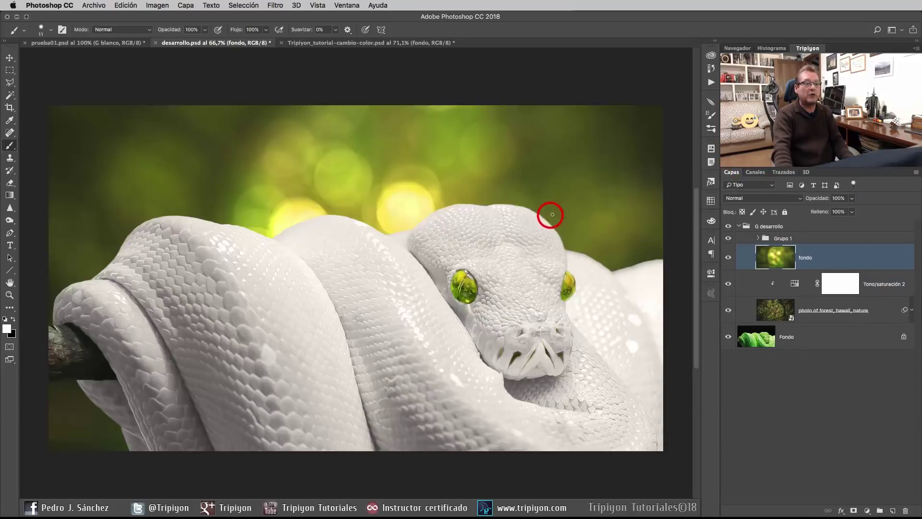
click(342, 43)
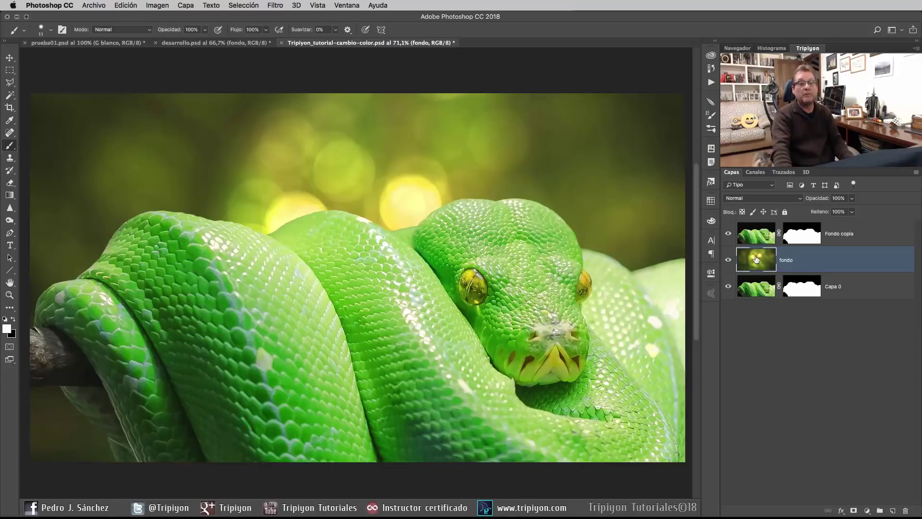
drag(757, 259, 760, 300)
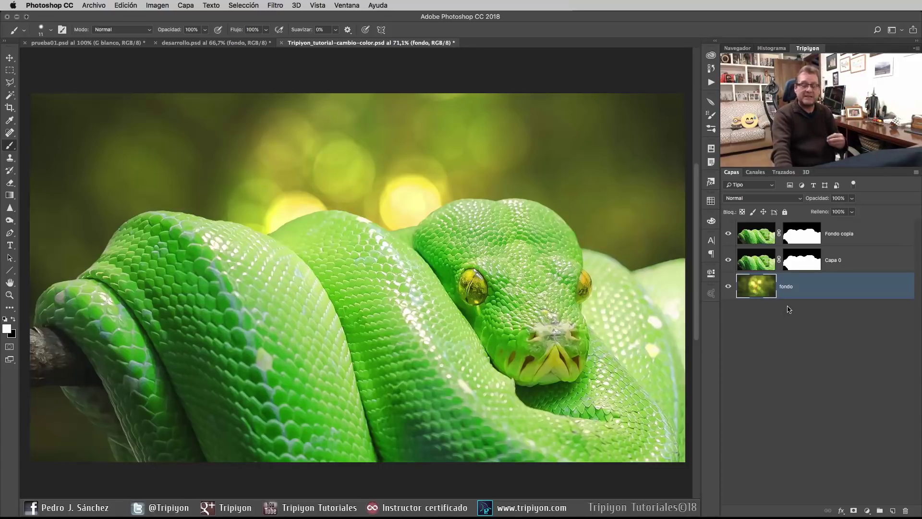
Step: Add a Blanco y negro adjustment layer above Fondo copia and clip it to that layer
click(760, 234)
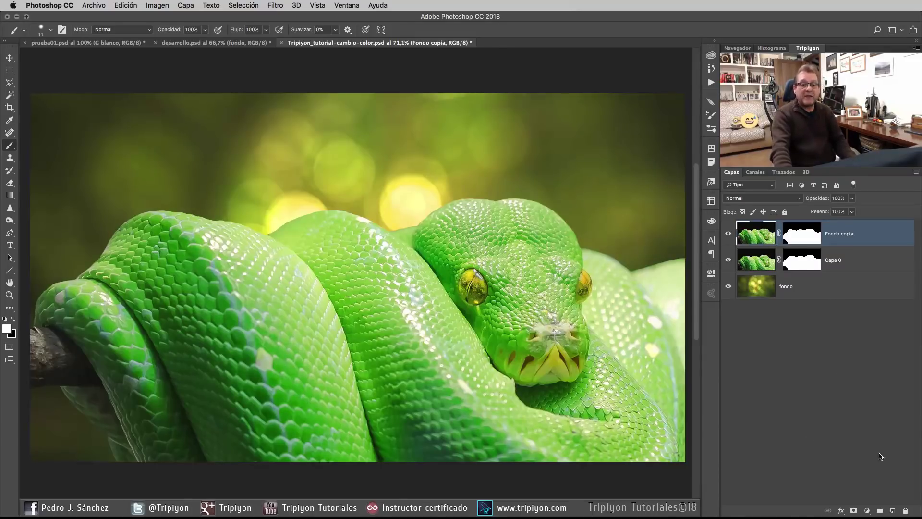
click(867, 511)
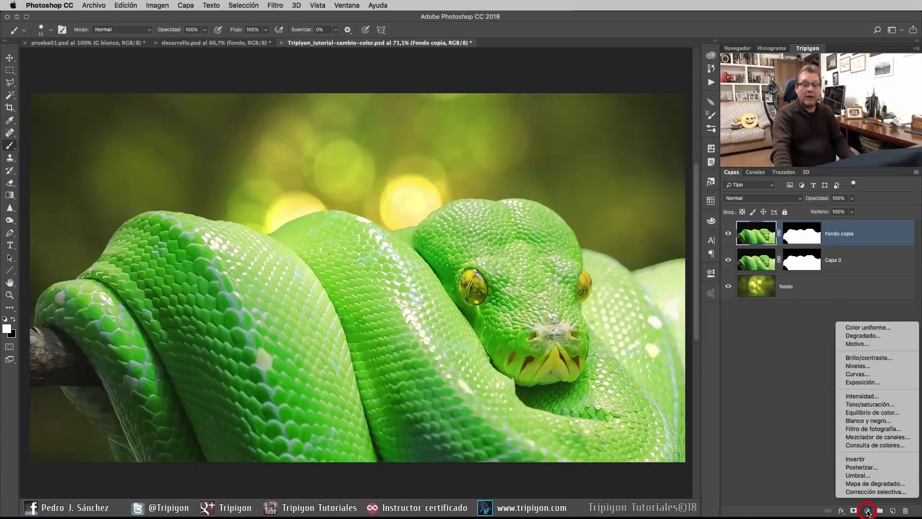
click(872, 421)
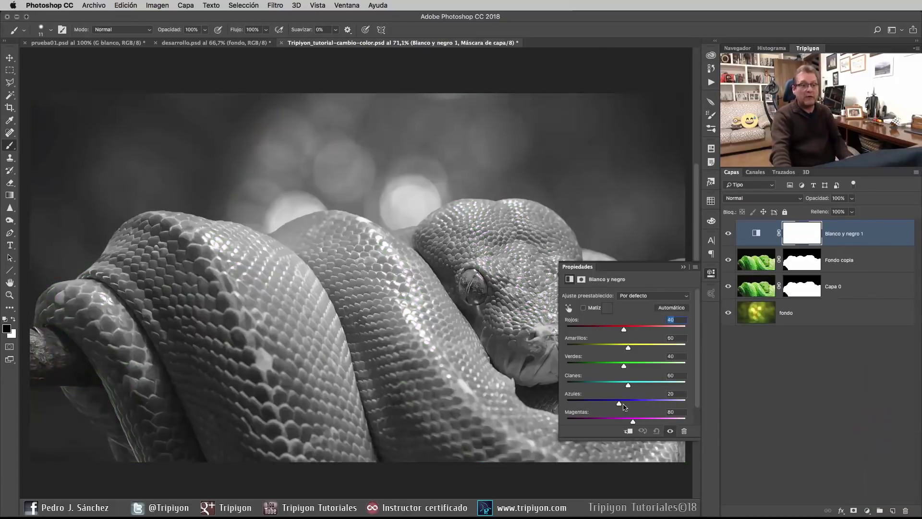
click(628, 431)
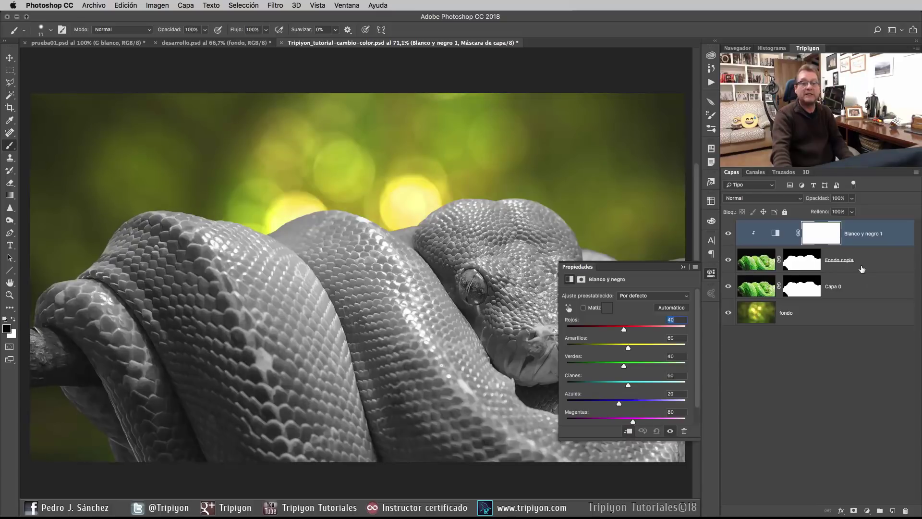
Step: Rename the Fondo copia layer as serpiente blanca
double_click(848, 260)
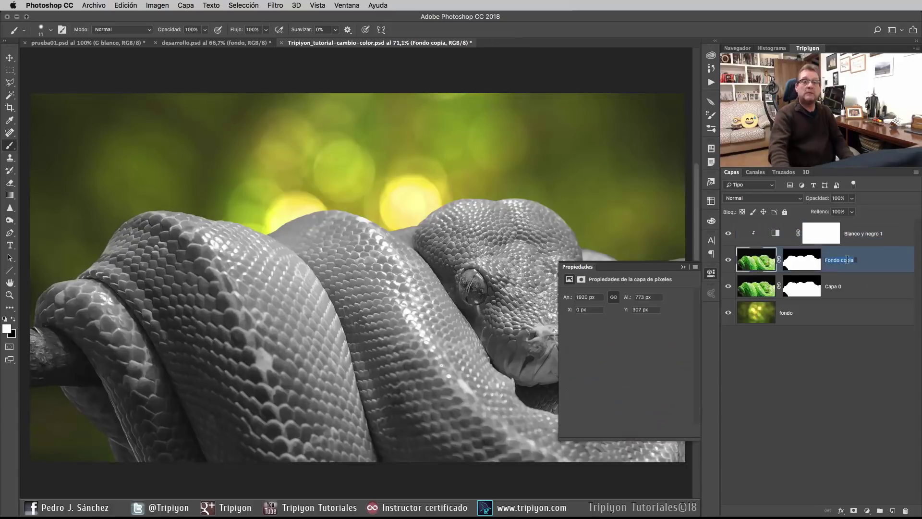
text(serpiente blanca)
key(Return)
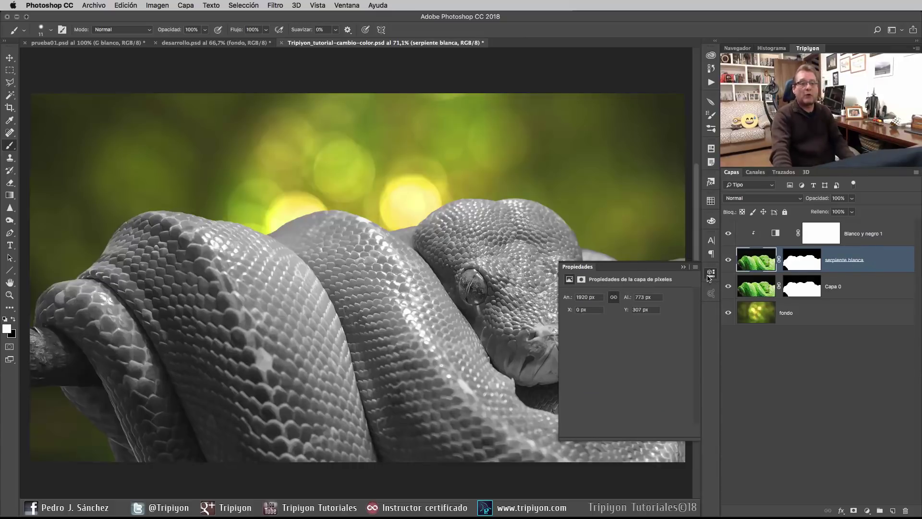
Step: Apply the Infrarrojo preset to the Blanco y negro adjustment, with Amarillos at 105 and Verdes at 73
click(775, 233)
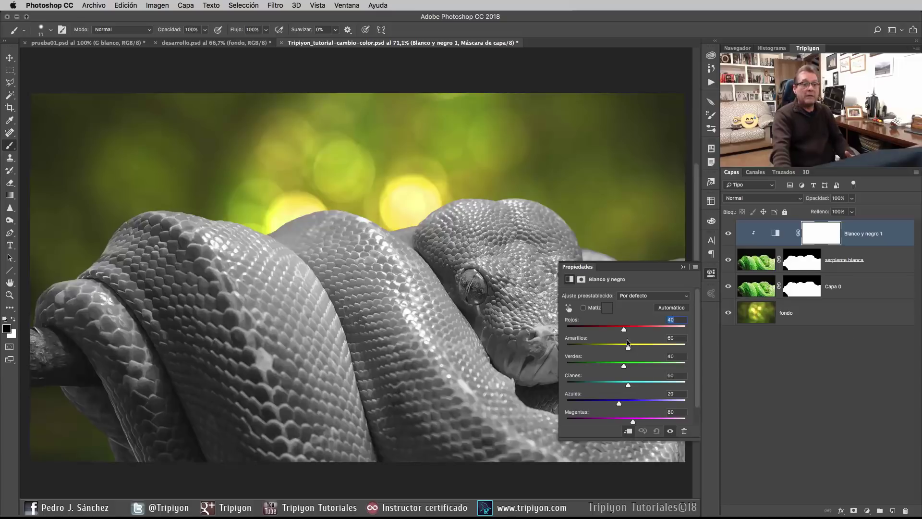
mouse_move(629, 347)
mouse_down()
mouse_move(654, 347)
mouse_move(627, 349)
mouse_up()
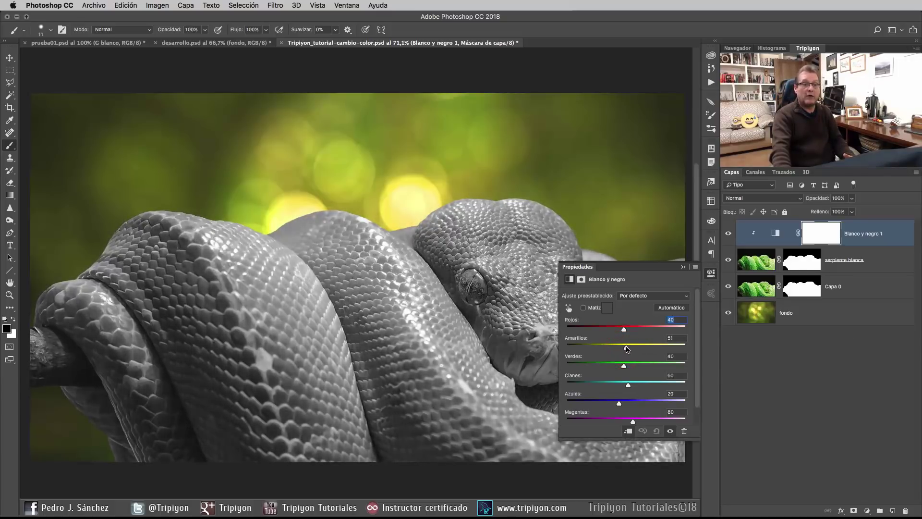
click(646, 296)
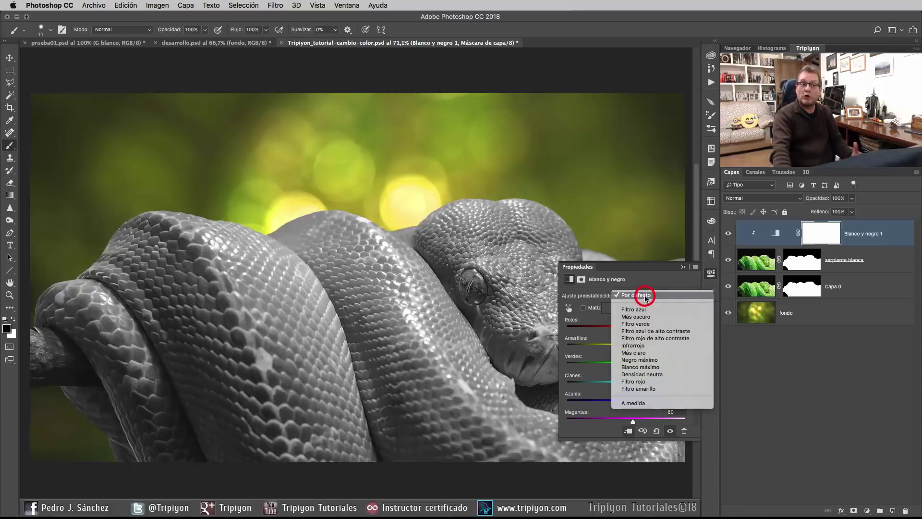
click(634, 345)
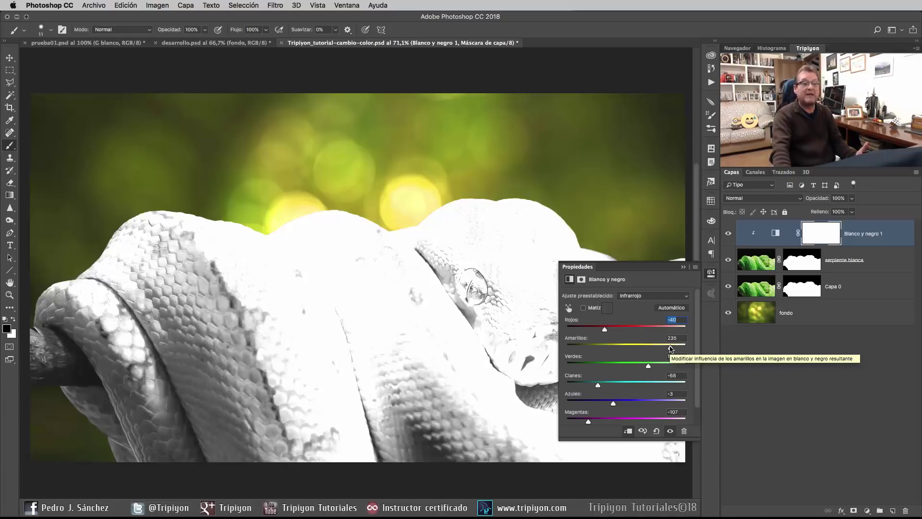
drag(671, 348, 639, 348)
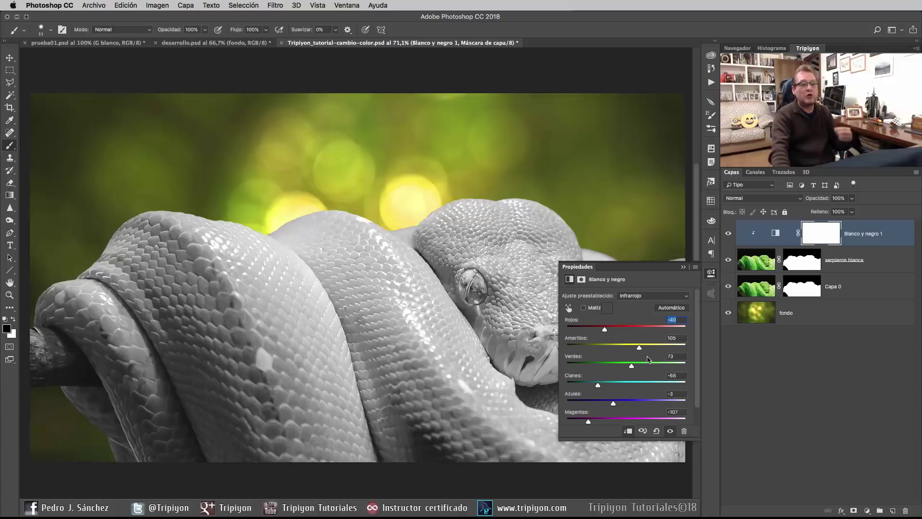
click(713, 276)
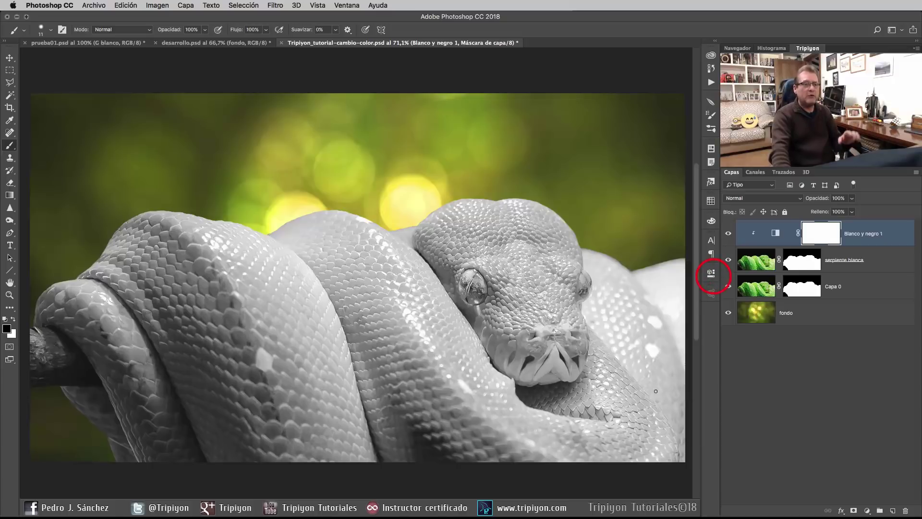
Step: Add a white (ffffff) Color uniforme fill layer above Blanco y negro 1 and clip it to the snake
click(867, 510)
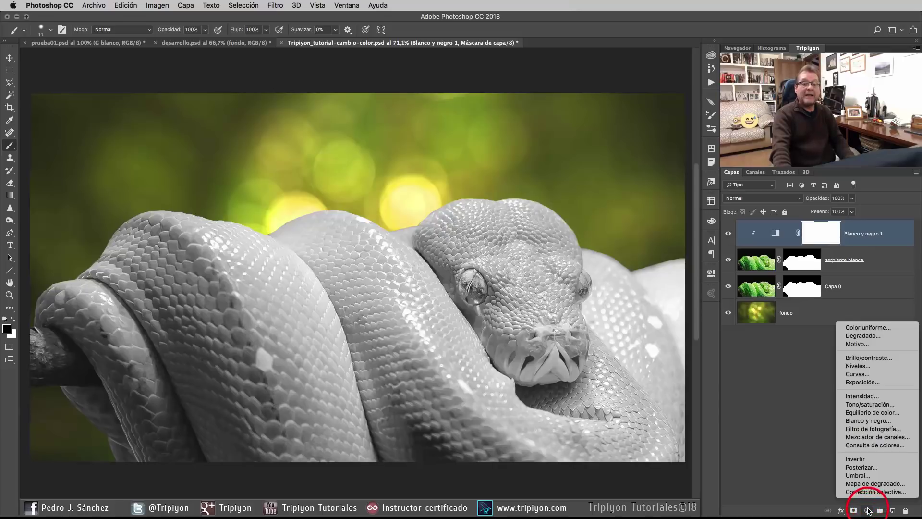
click(883, 327)
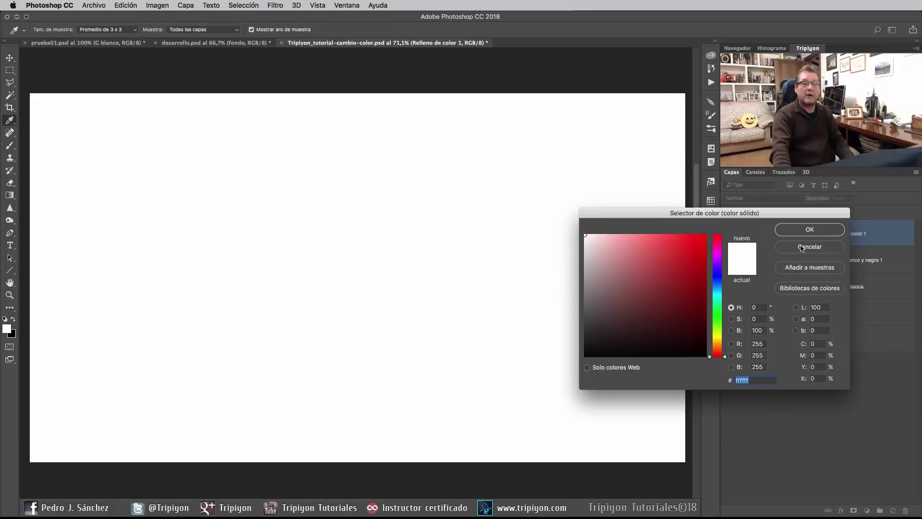
click(810, 229)
key(alt)
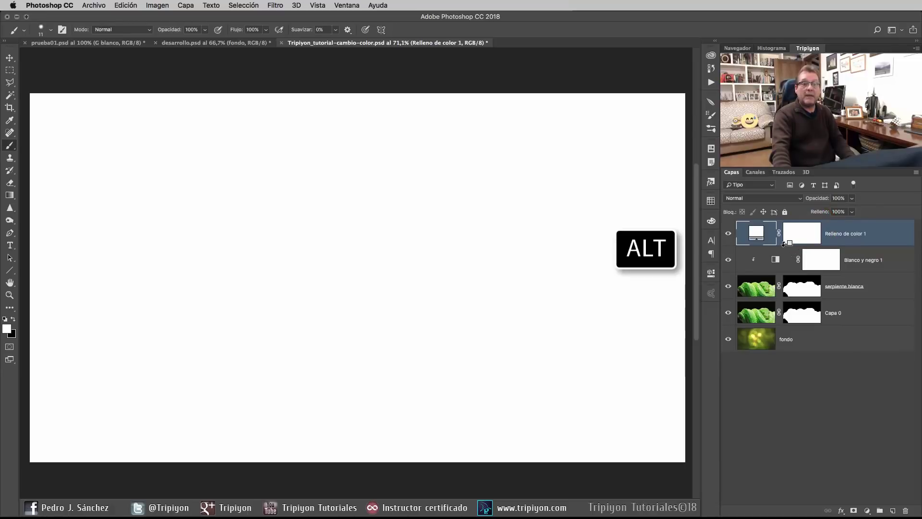
alt+click(784, 242)
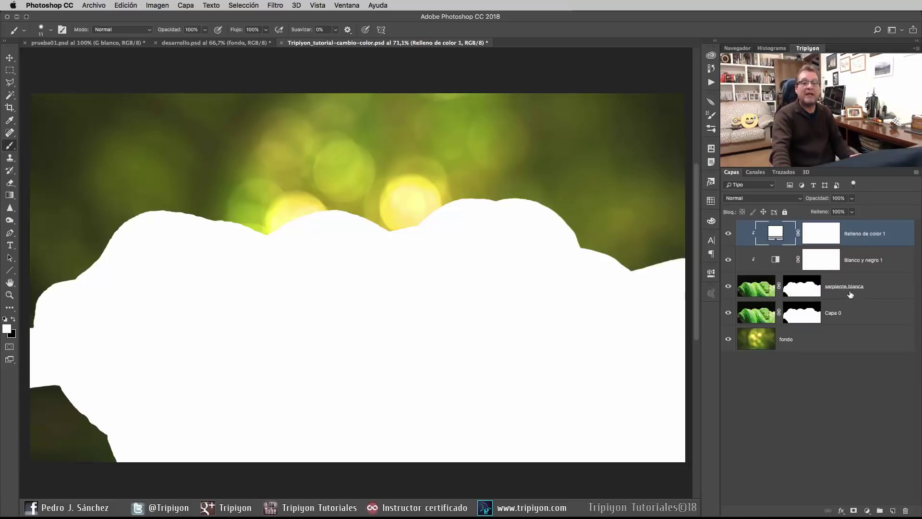
Step: Set the white fill layer's blend mode to Luz suave and its opacity to 79%
click(751, 201)
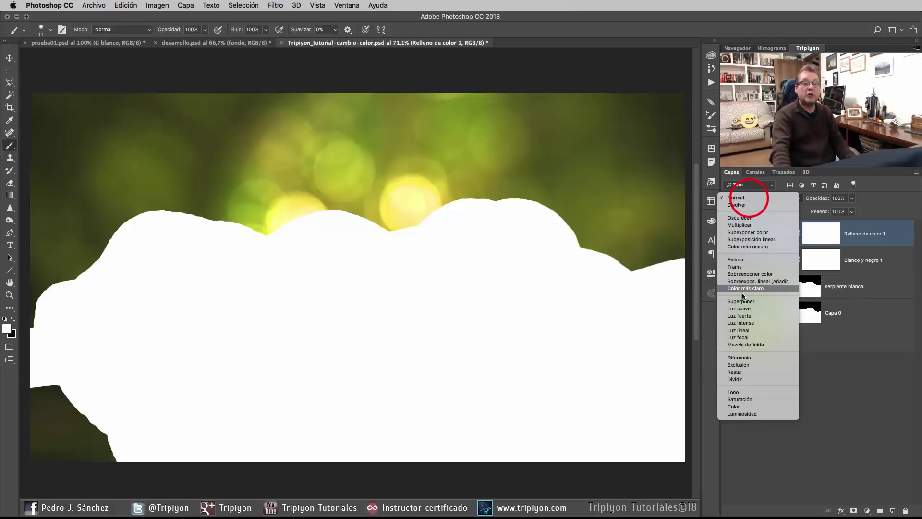
click(741, 312)
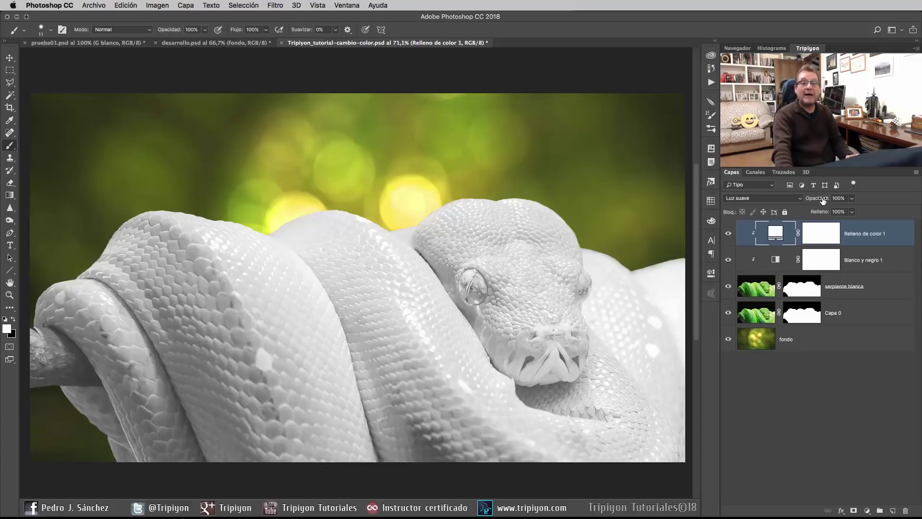
drag(822, 200, 812, 200)
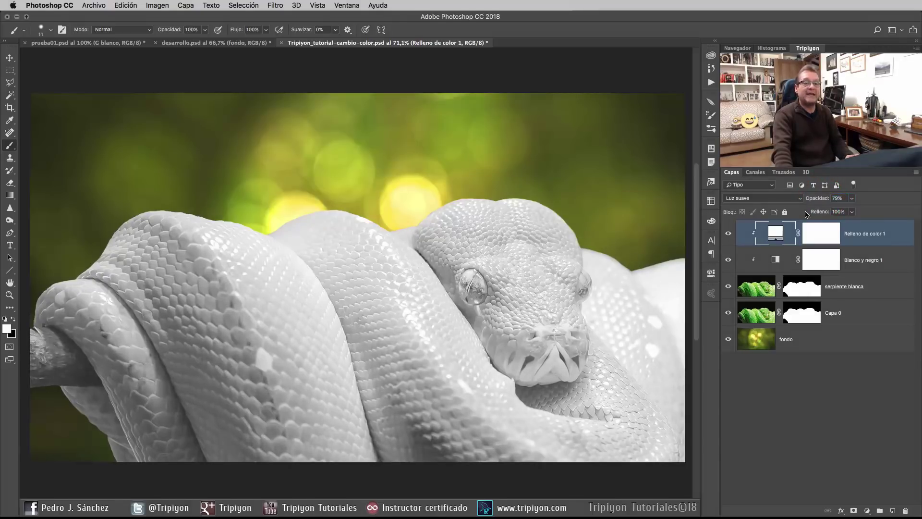
Step: Brighten the snake in the Blanco y negro 1 adjustment by setting Amarillos to 119 and Verdes to 81
double_click(775, 264)
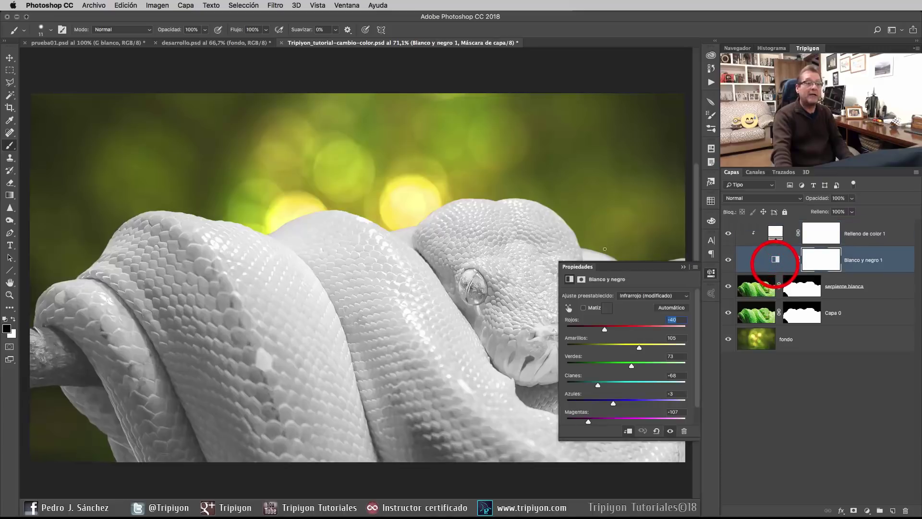
drag(495, 331, 463, 250)
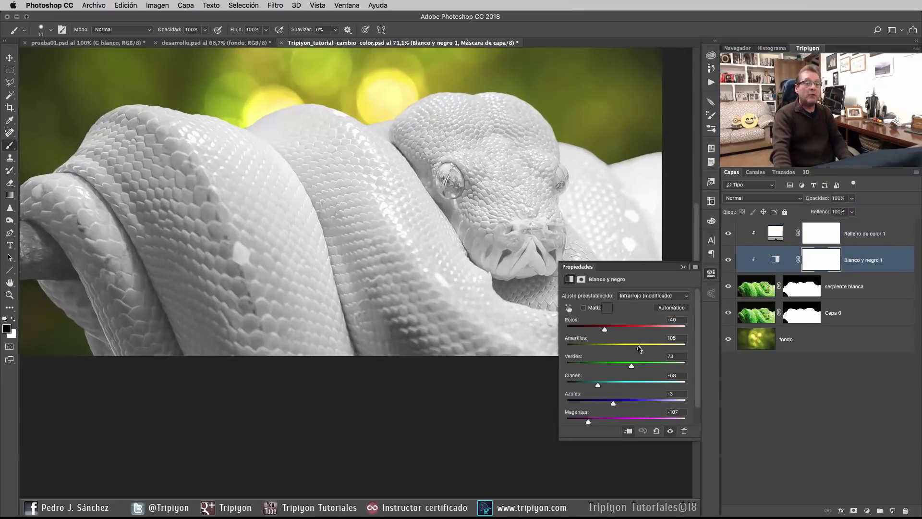
drag(640, 347, 634, 367)
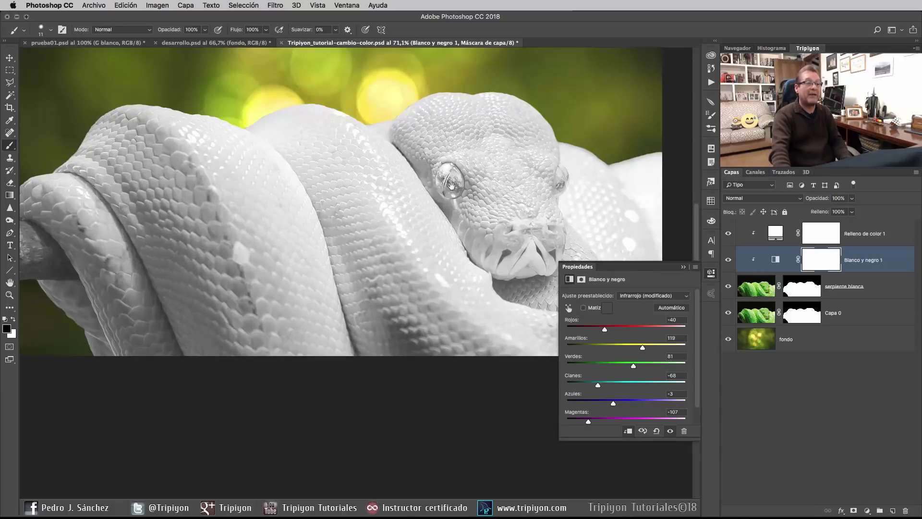
mouse_move(452, 186)
mouse_down()
mouse_move(452, 271)
mouse_move(466, 272)
mouse_up()
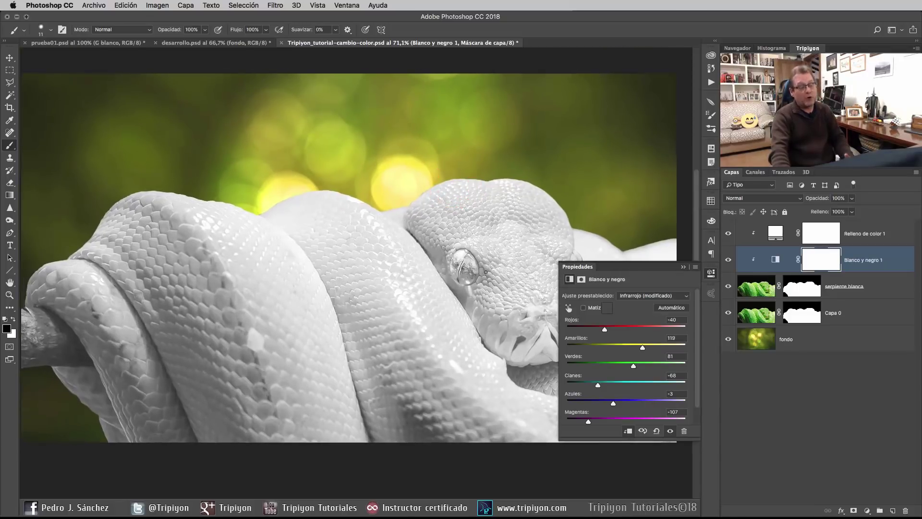
click(712, 274)
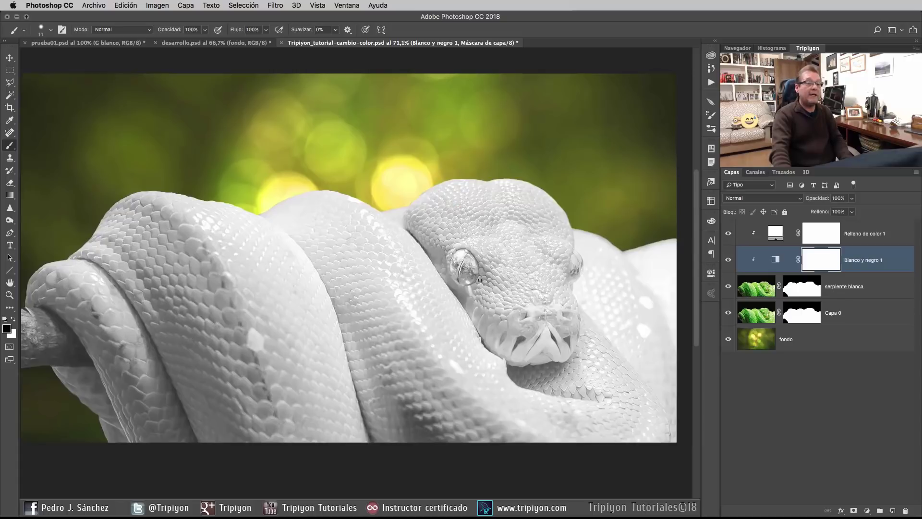
Step: Paint black on the serpiente blanca layer mask over the middle of the branch to restore its original colour
scroll(533, 304, down, 1)
drag(453, 309, 475, 319)
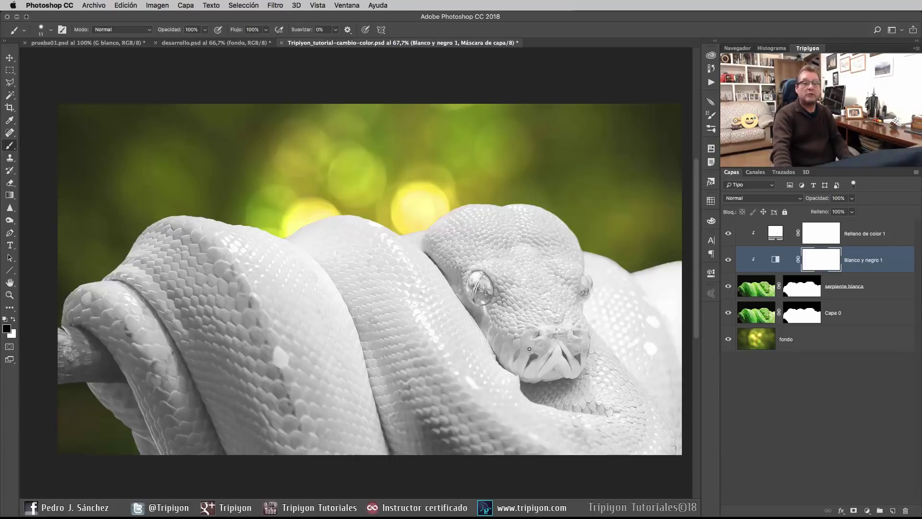
click(807, 292)
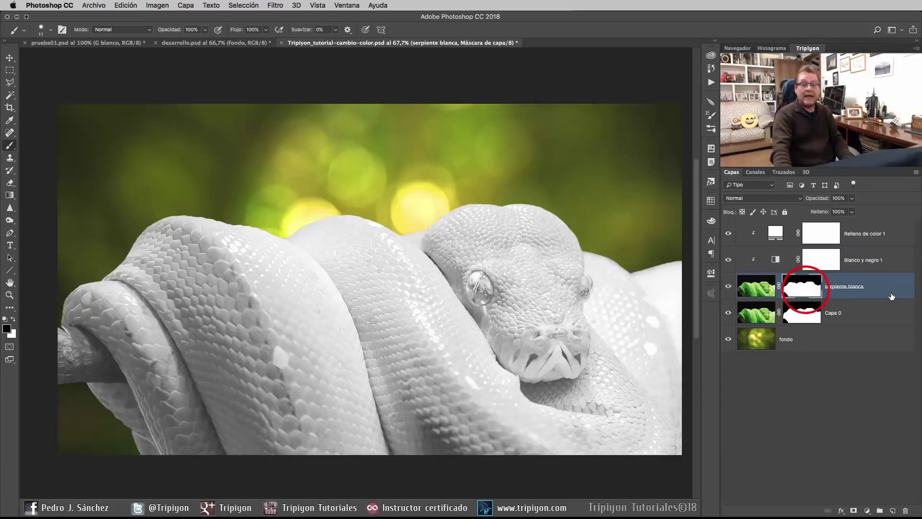
drag(101, 367, 380, 376)
click(325, 371)
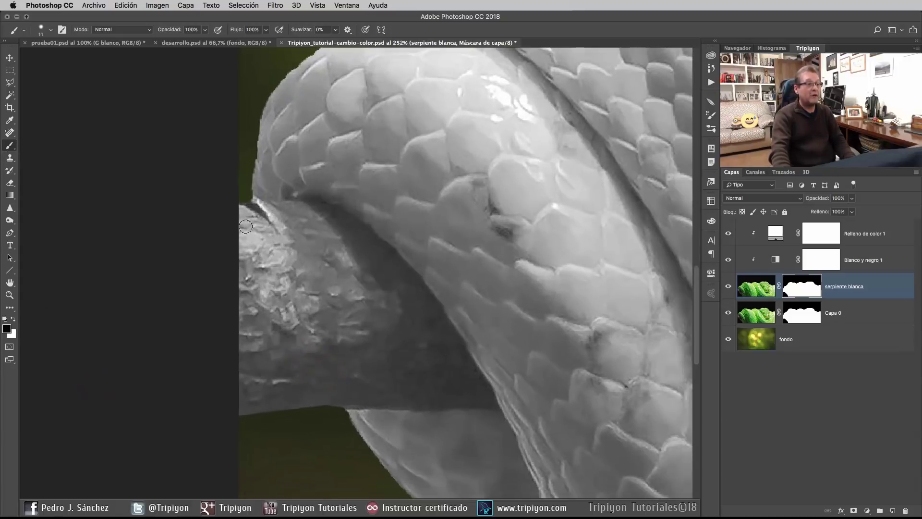
mouse_move(234, 267)
mouse_down()
mouse_move(330, 261)
mouse_move(247, 269)
mouse_move(317, 270)
mouse_move(258, 272)
mouse_move(284, 287)
mouse_move(337, 266)
mouse_move(345, 291)
mouse_move(317, 279)
mouse_move(237, 293)
mouse_move(366, 288)
mouse_move(359, 301)
mouse_move(274, 304)
mouse_move(285, 323)
mouse_move(343, 302)
mouse_move(346, 260)
mouse_move(253, 312)
mouse_up()
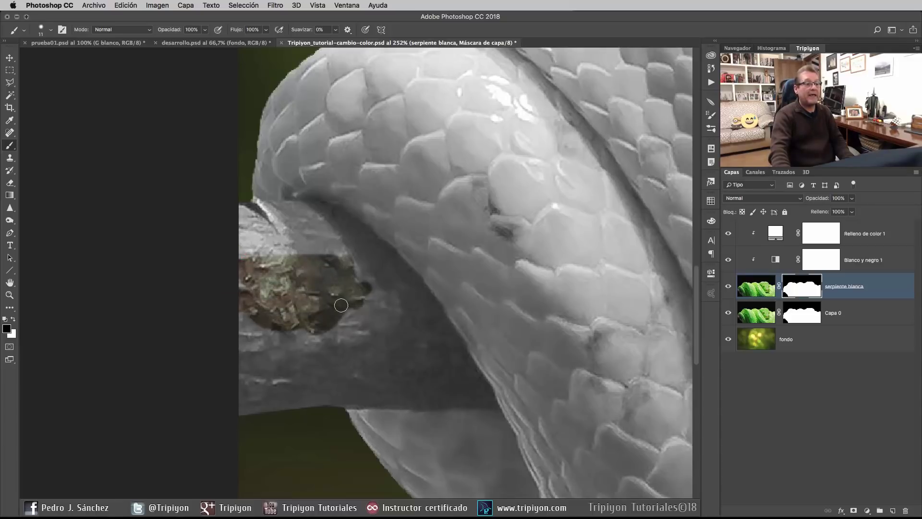
drag(341, 305, 256, 317)
Step: Restore both eyes' original colour by painting them black on the serpiente blanca mask, cleaning spill below the larger eye with white
drag(558, 212, 322, 197)
drag(529, 205, 425, 202)
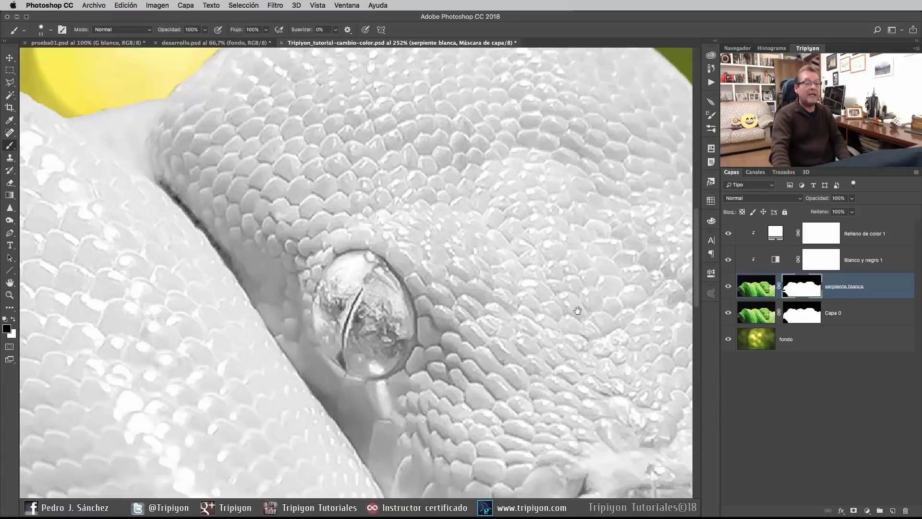
drag(577, 310, 533, 253)
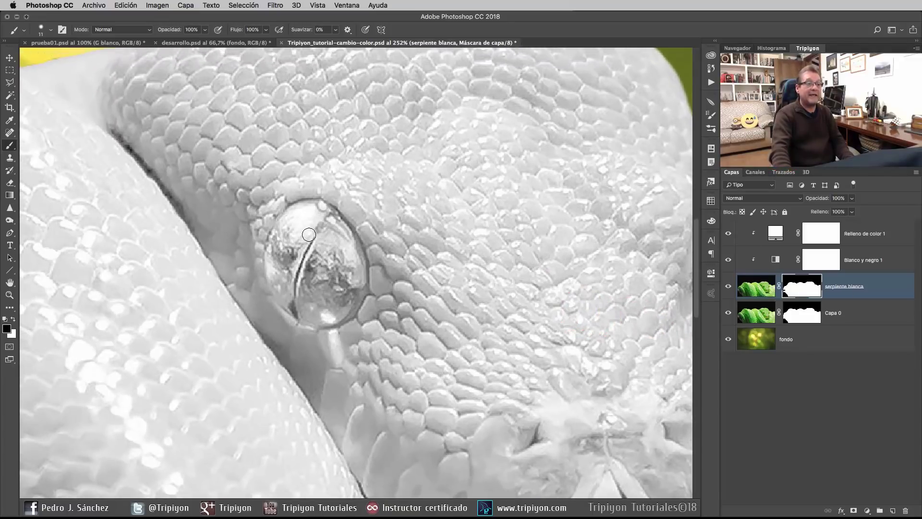
mouse_move(290, 256)
mouse_down()
mouse_move(315, 223)
mouse_move(301, 236)
mouse_move(311, 255)
mouse_move(307, 211)
mouse_move(283, 228)
mouse_move(271, 259)
mouse_move(320, 216)
mouse_move(344, 243)
mouse_move(345, 230)
mouse_move(354, 295)
mouse_move(337, 329)
mouse_up()
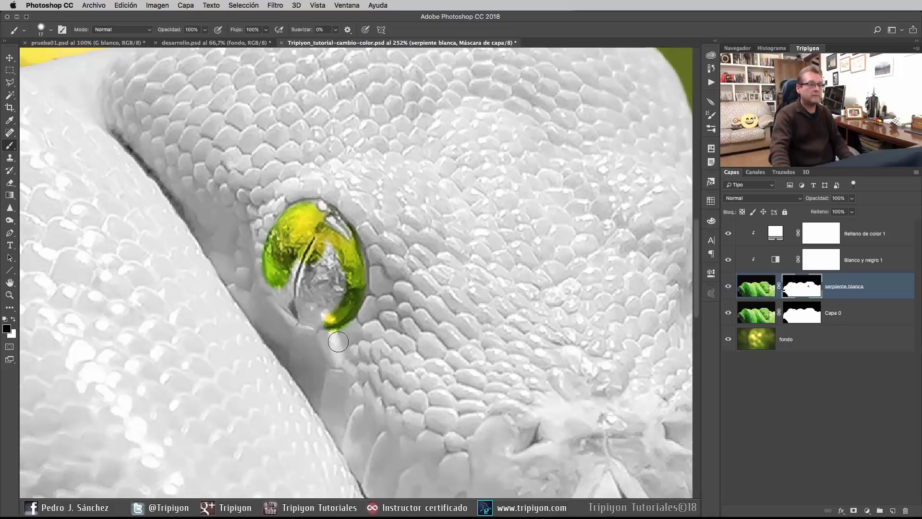
key(x)
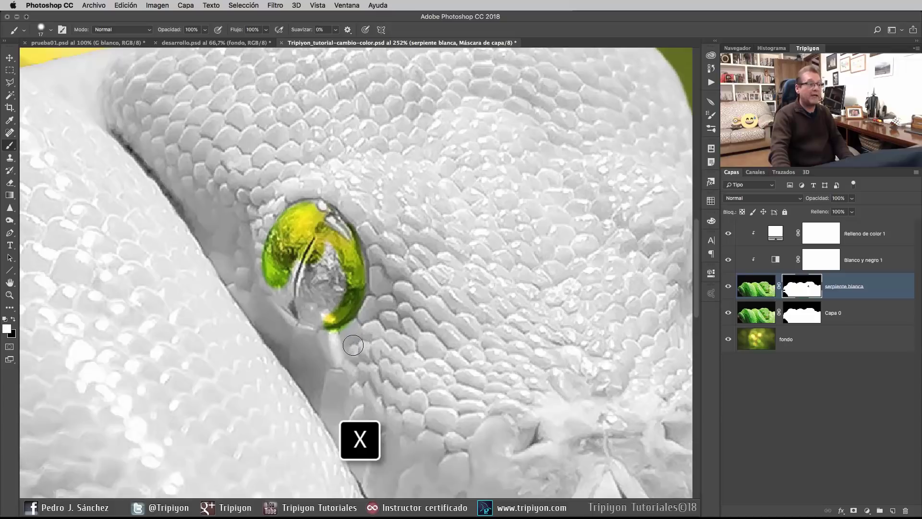
drag(333, 338, 336, 331)
key(x)
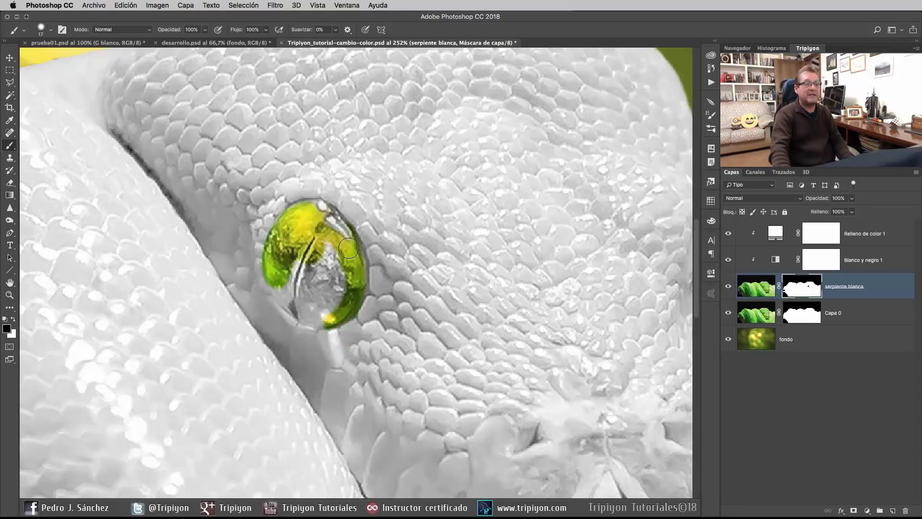
mouse_move(349, 249)
mouse_down()
mouse_move(348, 299)
mouse_move(357, 282)
mouse_move(333, 271)
mouse_move(284, 285)
mouse_move(316, 313)
mouse_move(279, 280)
mouse_up()
mouse_move(485, 226)
mouse_down()
mouse_move(478, 241)
mouse_move(488, 280)
mouse_move(457, 324)
mouse_up()
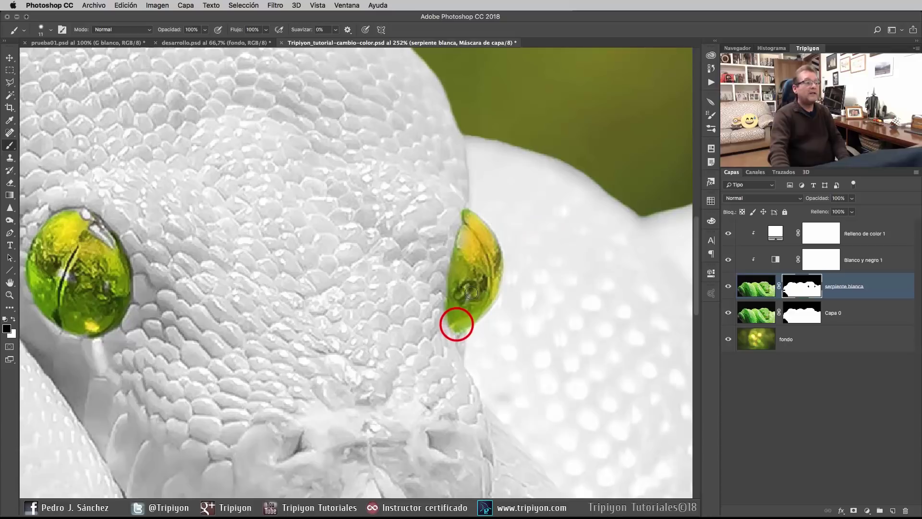
Step: Select the branch outline with the polygonal lasso, fill it with black on the serpiente blanca mask, and deselect
drag(348, 295, 447, 279)
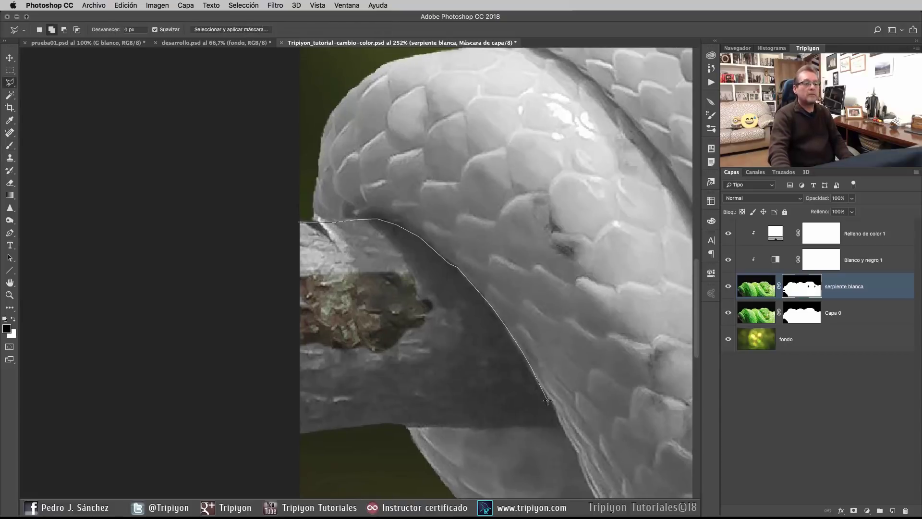
click(547, 400)
click(561, 426)
click(407, 426)
click(387, 423)
double_click(299, 434)
key(alt+BackSpace)
key(super+d)
key(super+0)
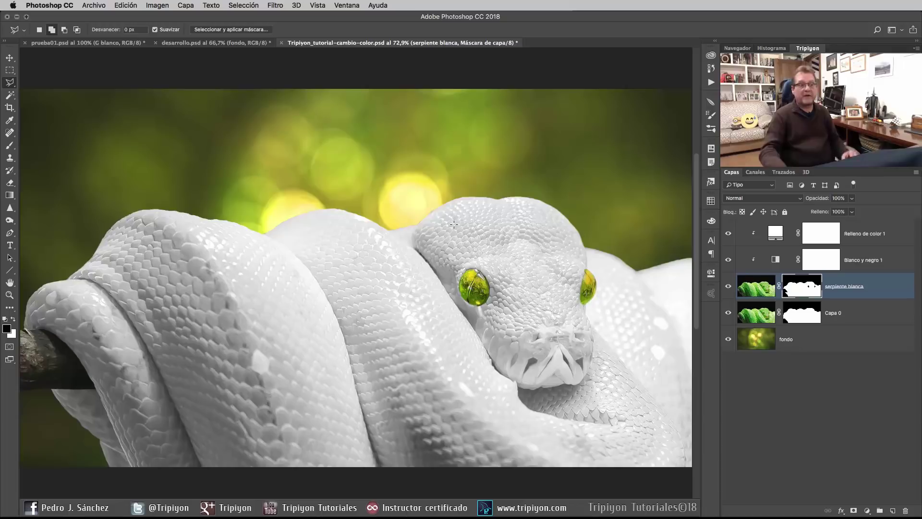
Step: Try painting black on the serpiente blanca mask over a dark slit in the snake's snout, and undo the strokes
click(552, 373)
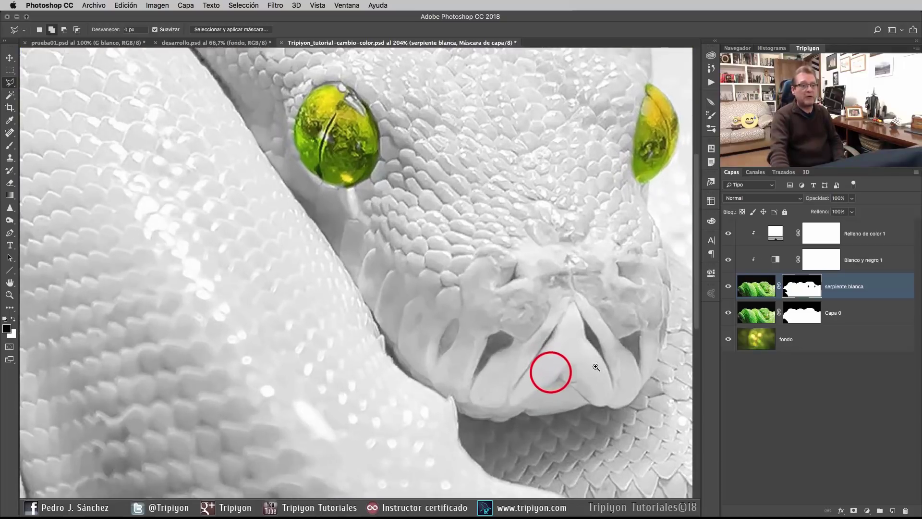
click(609, 395)
click(512, 373)
click(583, 381)
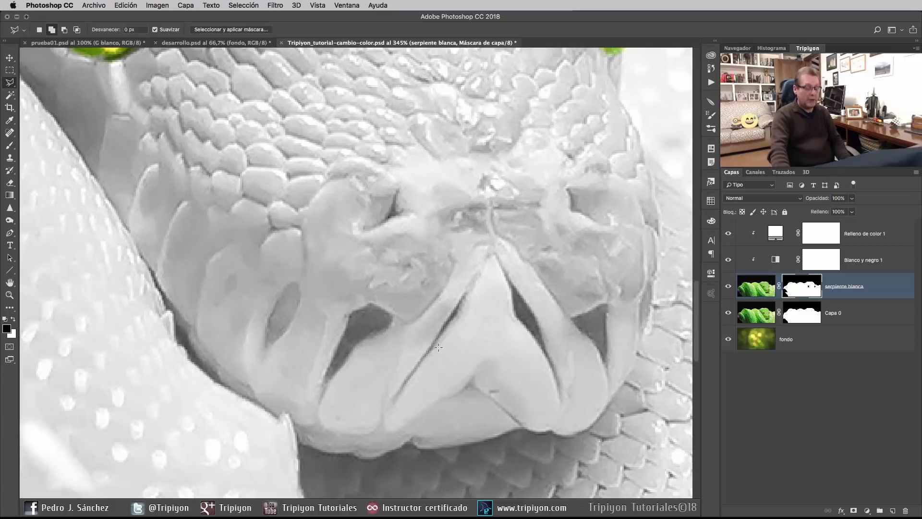
key(b)
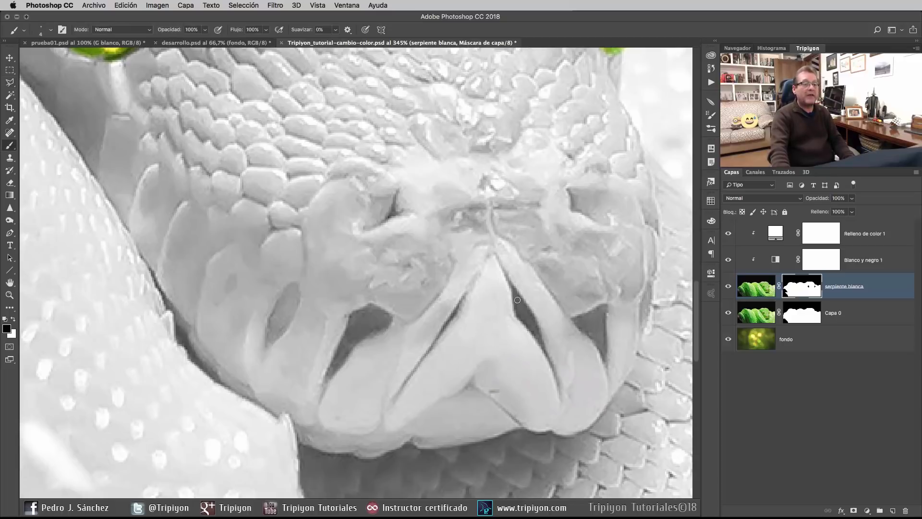
mouse_move(518, 300)
mouse_down()
mouse_move(529, 316)
mouse_move(512, 288)
mouse_move(536, 331)
mouse_move(537, 338)
mouse_up()
drag(540, 341, 545, 352)
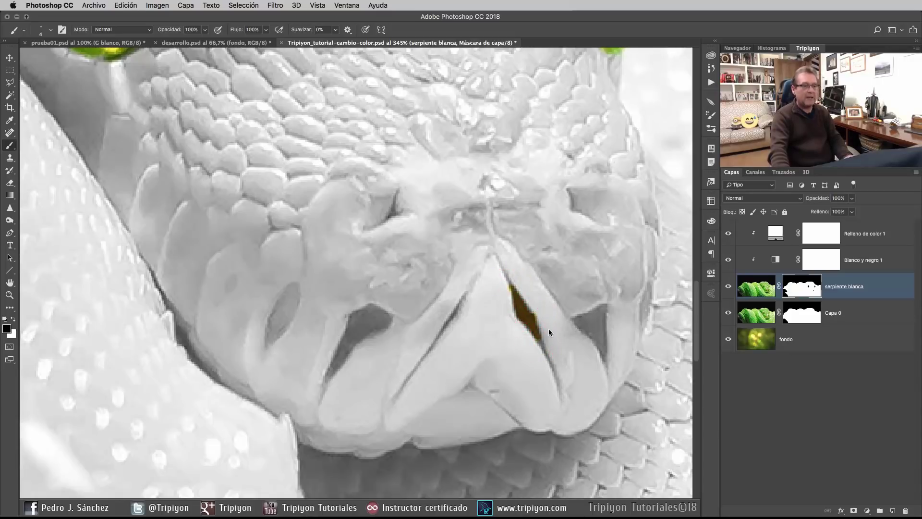
key(alt+super+z)
key(alt+super+z)
key(alt+super+z)
scroll(507, 371, down, 10)
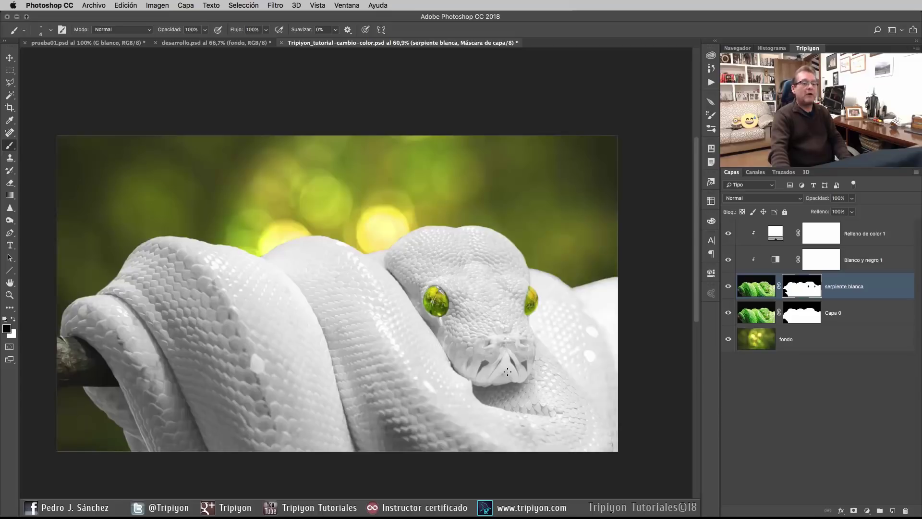
drag(505, 396, 480, 386)
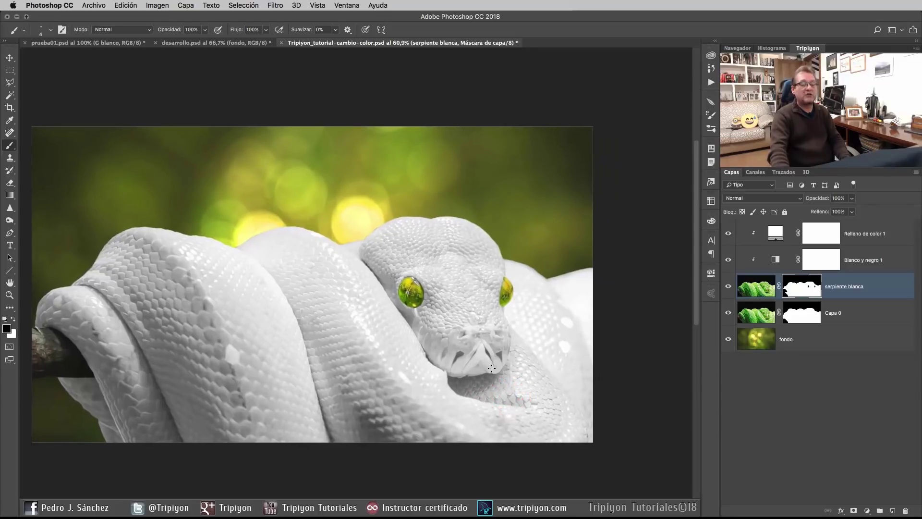
scroll(494, 375, up, 1)
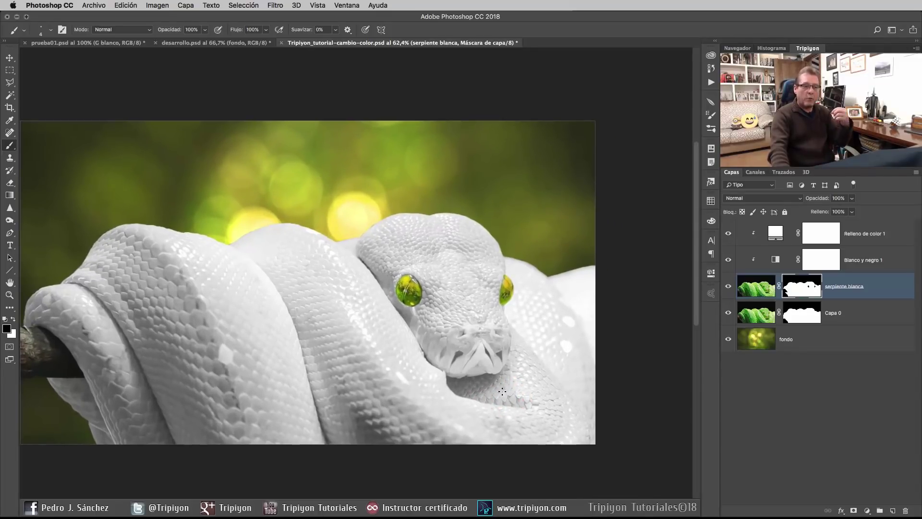
drag(373, 315, 434, 323)
scroll(444, 330, up, 1)
scroll(444, 330, up, 2)
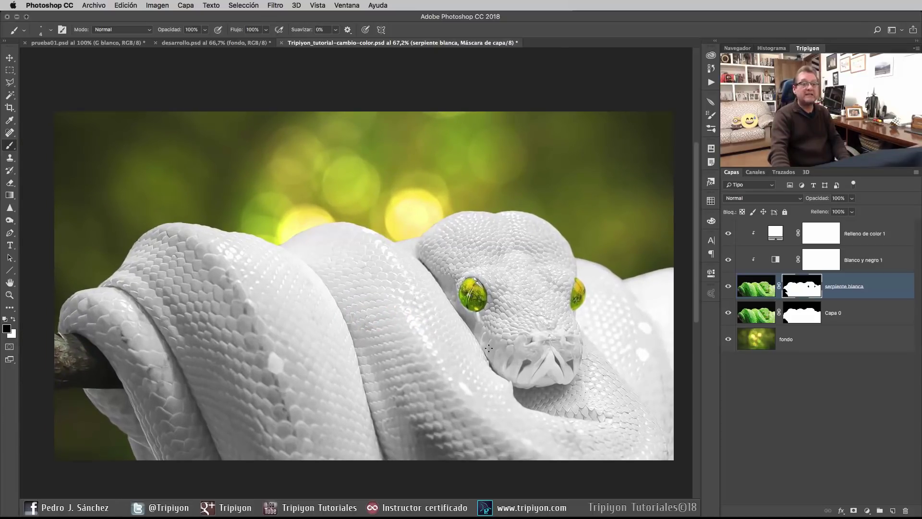
drag(539, 377, 535, 374)
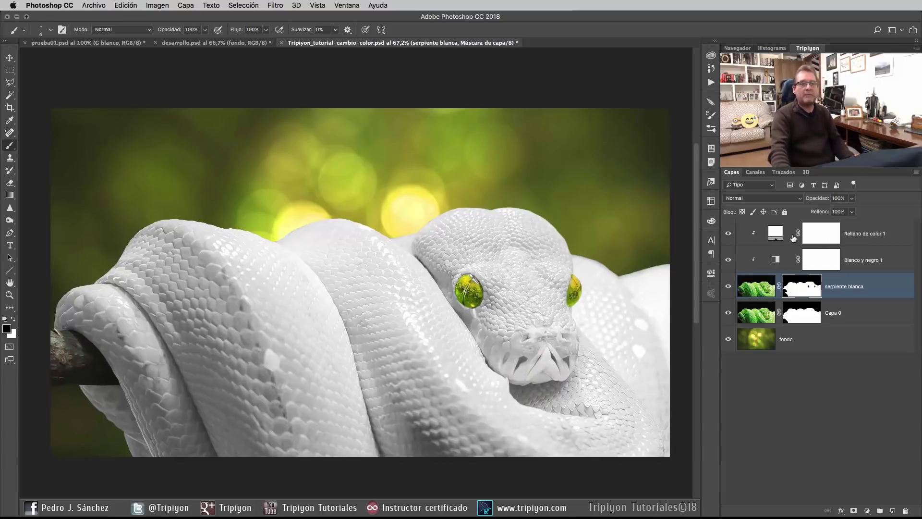
Step: Add an Equilibrio de color adjustment above Relleno de color 1 and clip it to the snake
click(780, 234)
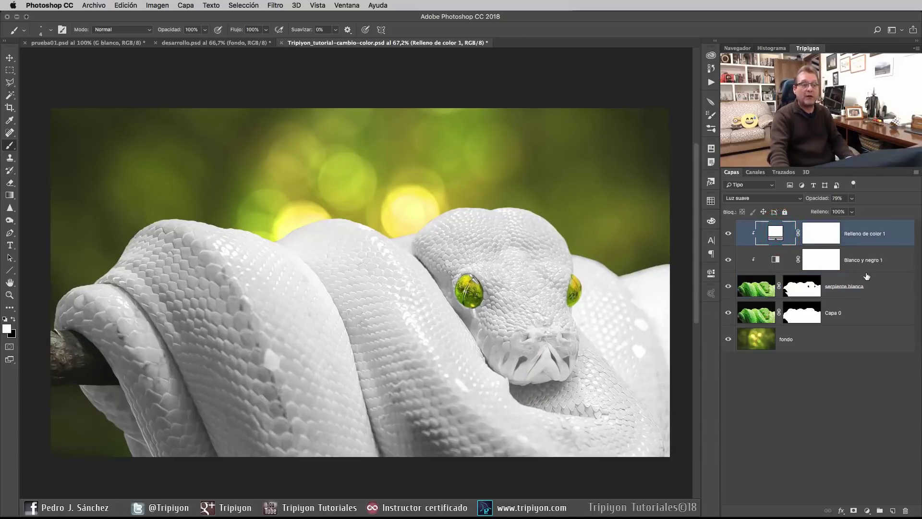
click(867, 511)
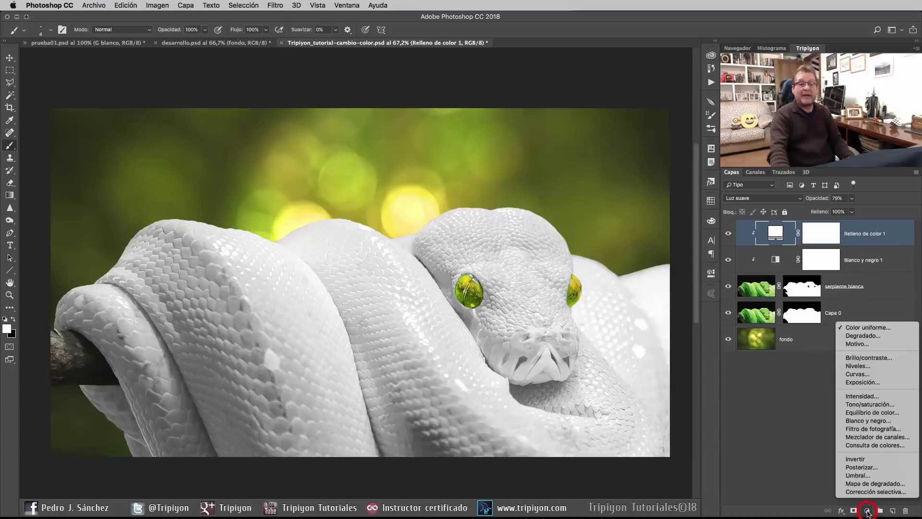
click(905, 416)
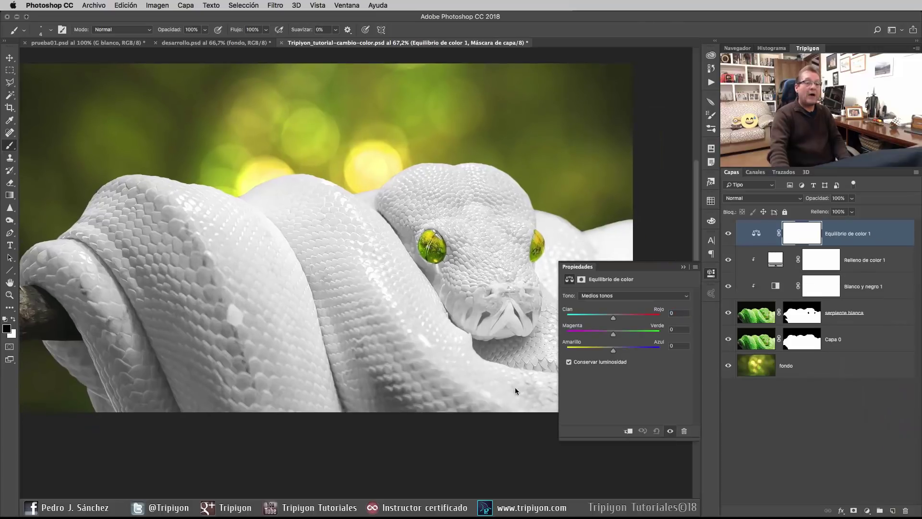
click(630, 431)
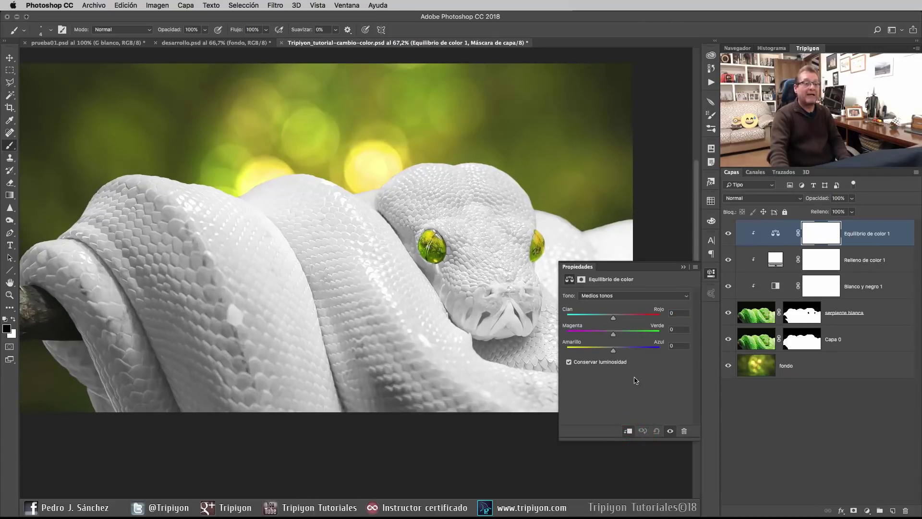
Step: Warm the snake in Equilibrio de color 1: Iluminaciones at Cian-Rojo +6 and Amarillo-Azul -13, Medios tonos at Amarillo-Azul -9
click(620, 297)
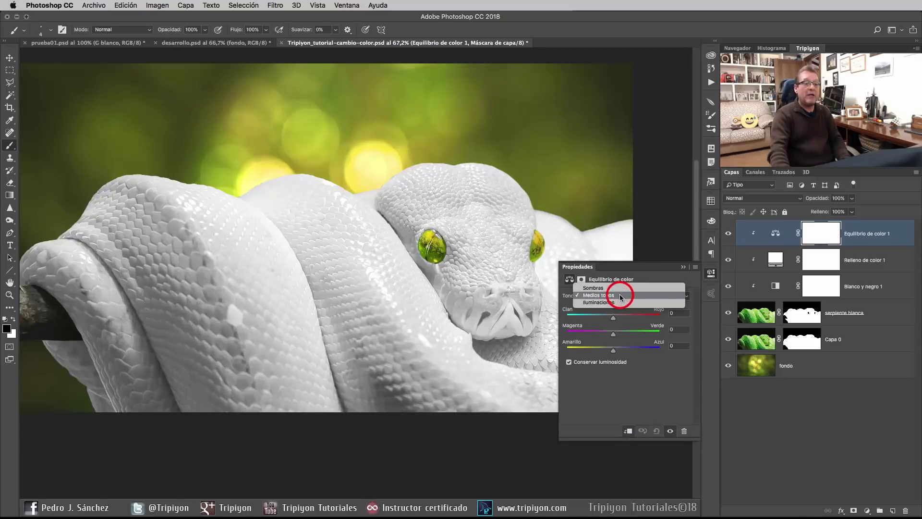
click(621, 306)
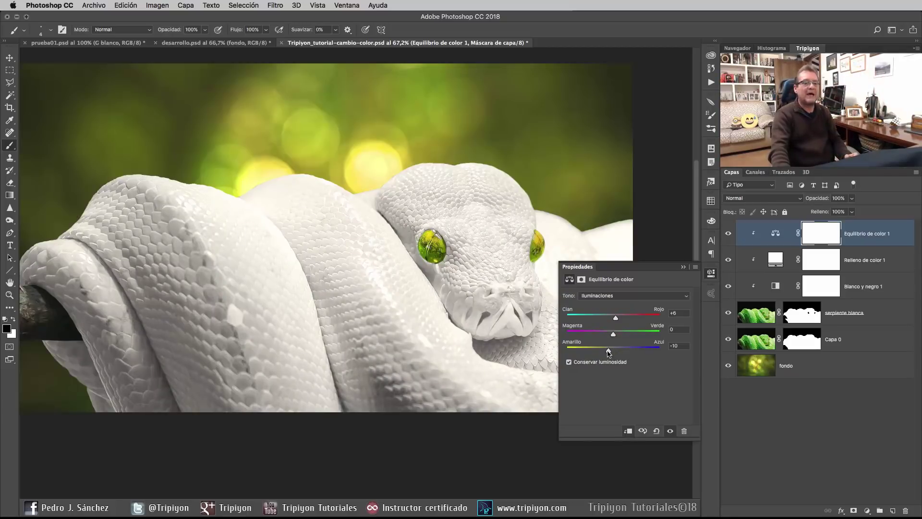
click(631, 297)
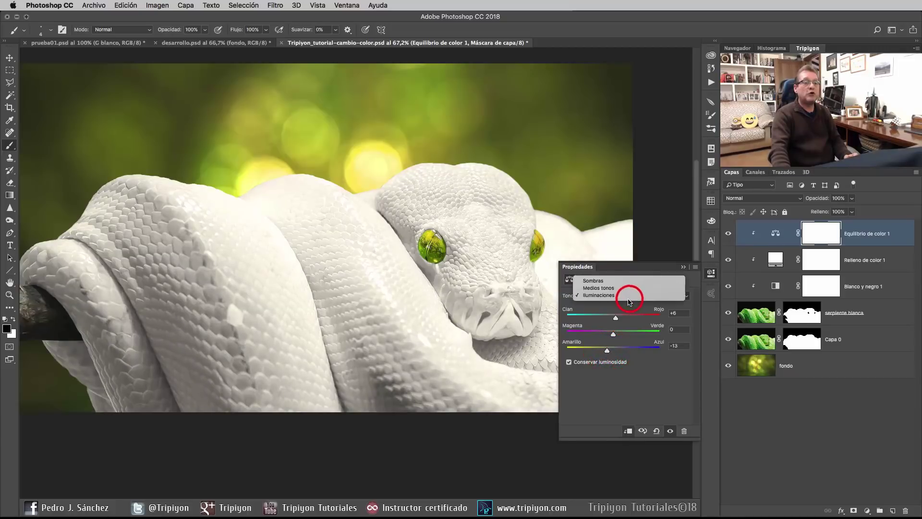
click(613, 290)
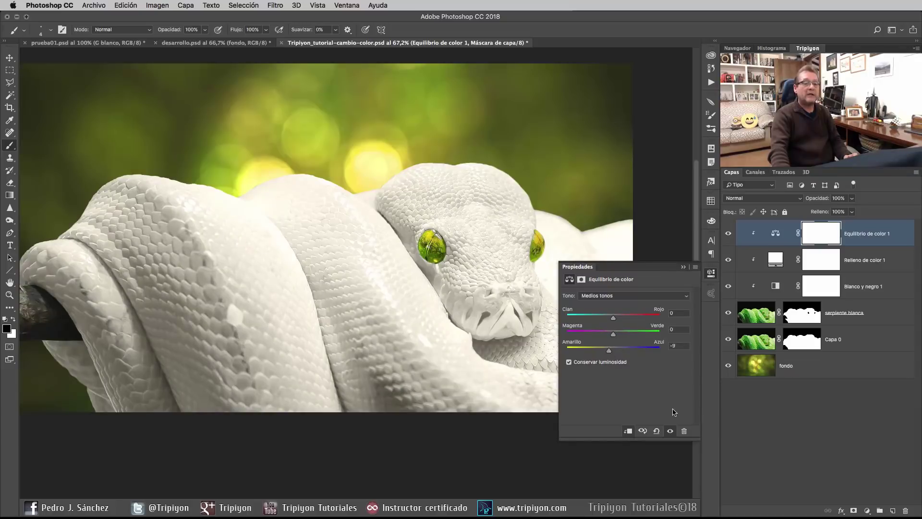
click(671, 432)
click(671, 432)
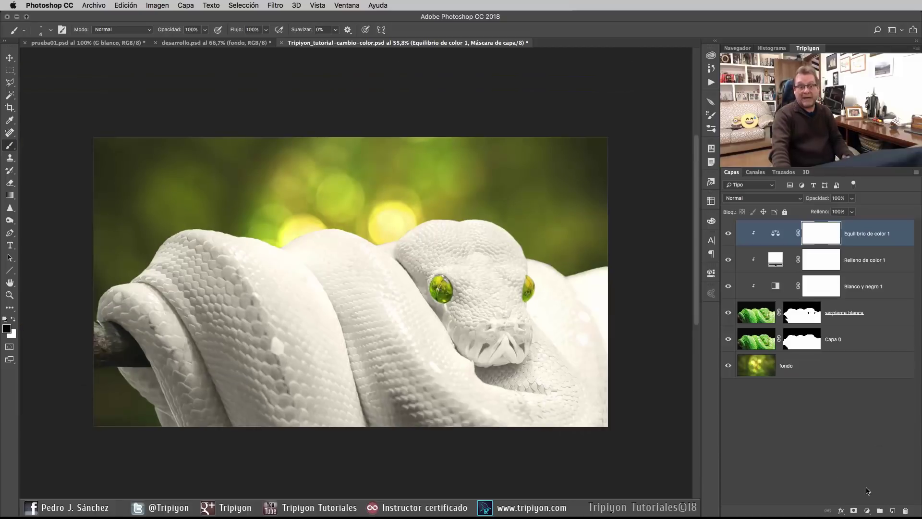
Step: Add a Niveles adjustment above Equilibrio de color 1 and clip it to the snake
click(866, 511)
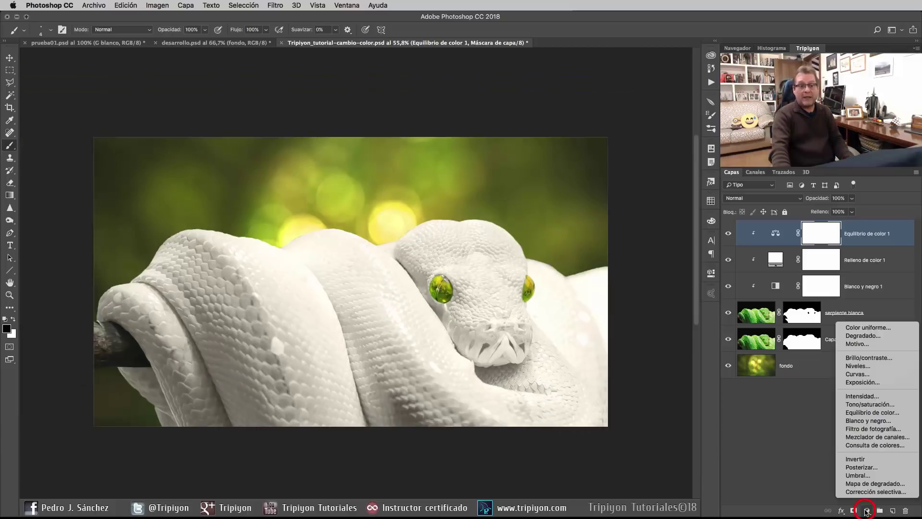
click(864, 366)
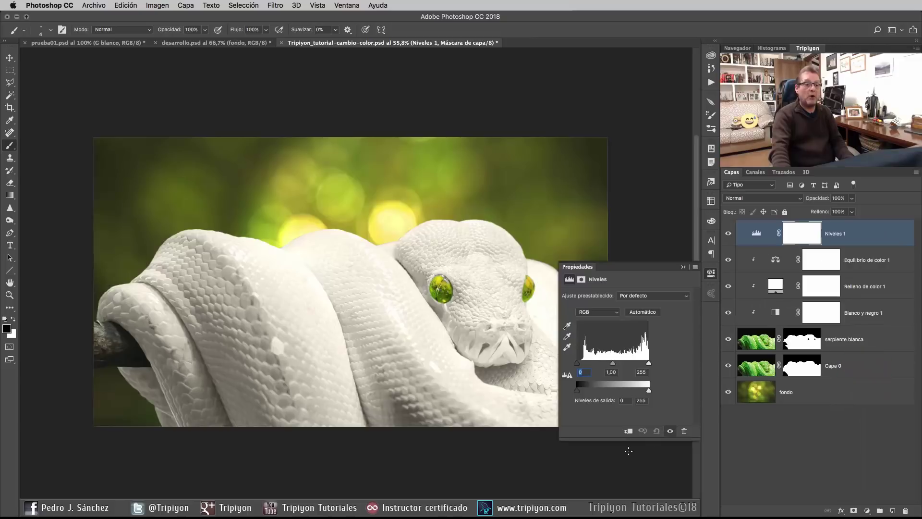
click(629, 431)
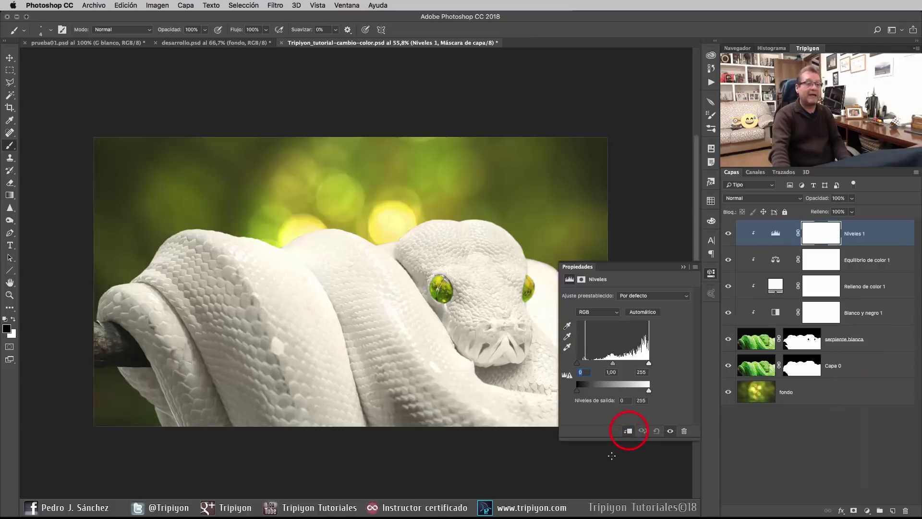
Step: Increase the snake's contrast in Niveles 1 by setting the black input level to 24 and the midtones to 0,86
drag(459, 315, 407, 280)
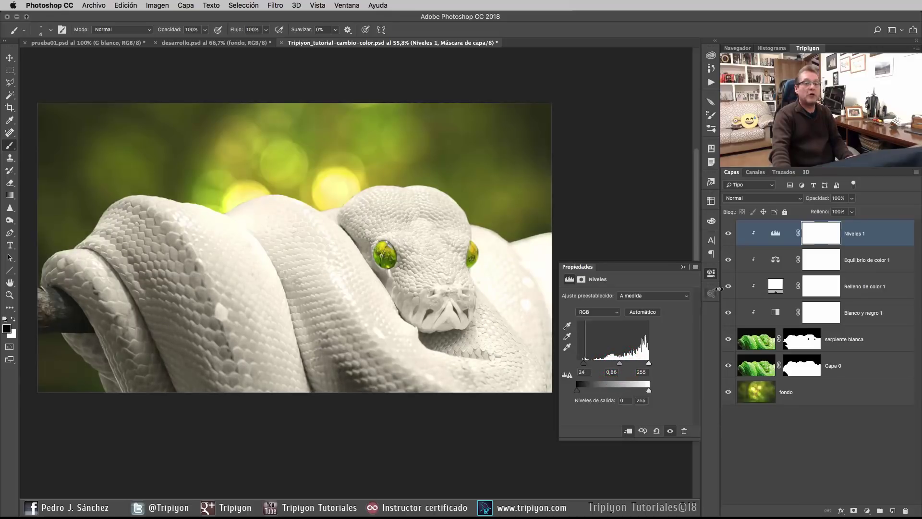
click(711, 273)
right_click(372, 272)
click(384, 280)
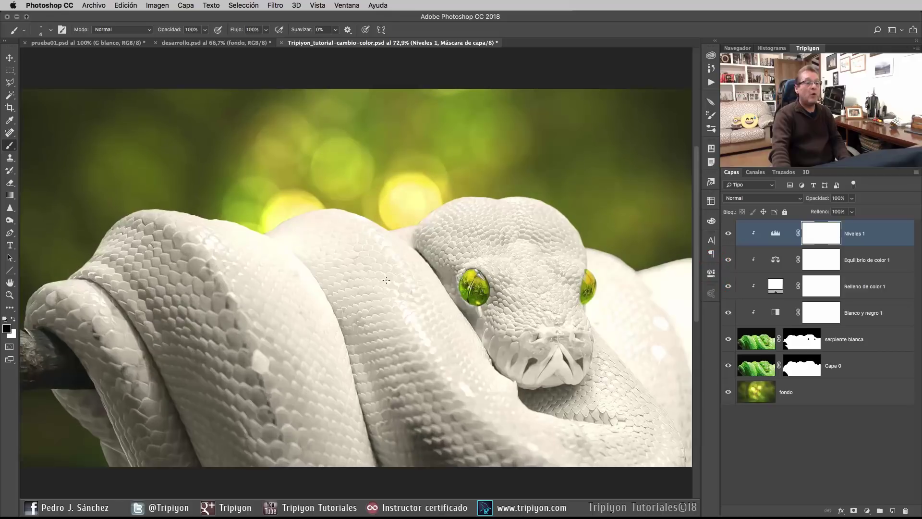
scroll(411, 284, down, 1)
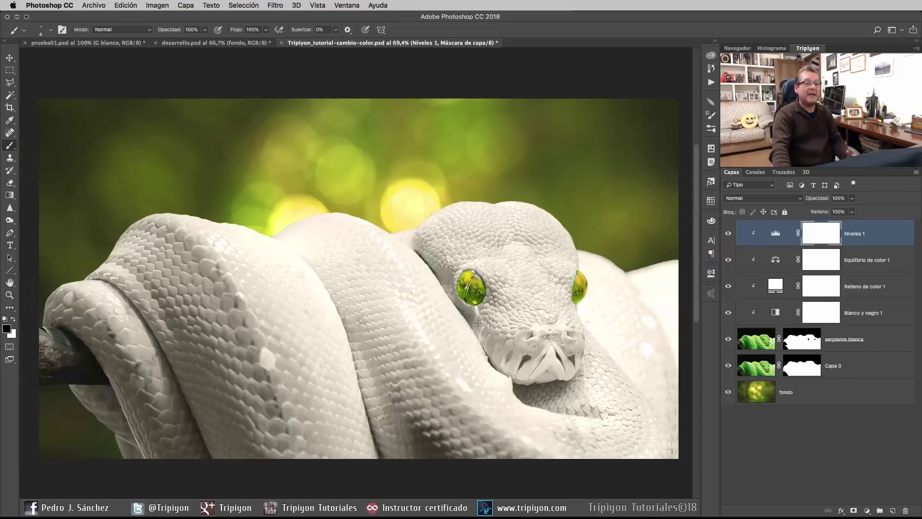